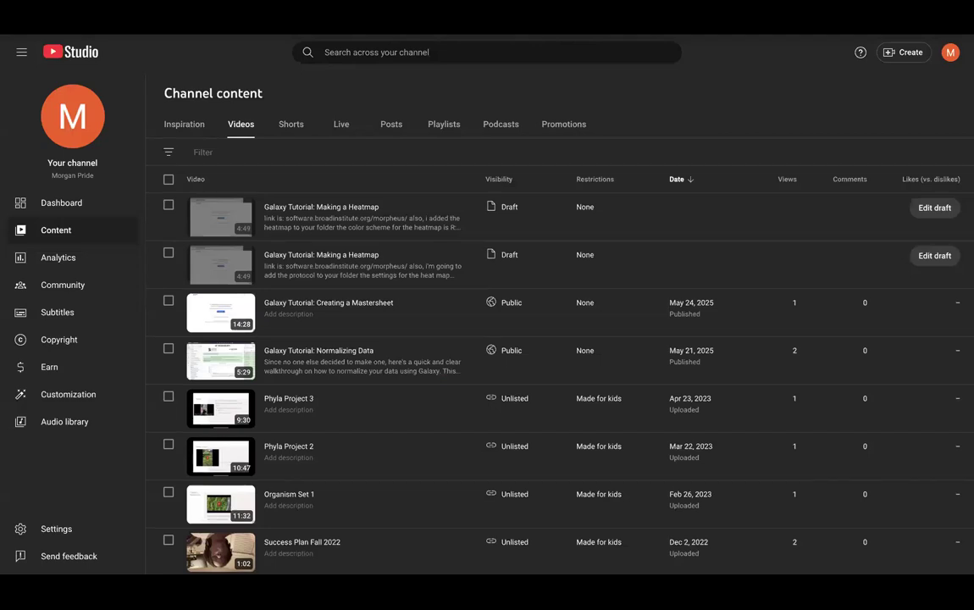
- Go to Google Sheets in the browser and open the 052025_MRMastersheet spreadsheet
{"action": "type", "text": "s"}
{"action": "key", "text": "BackSpace"}
{"action": "type", "text": "m"}
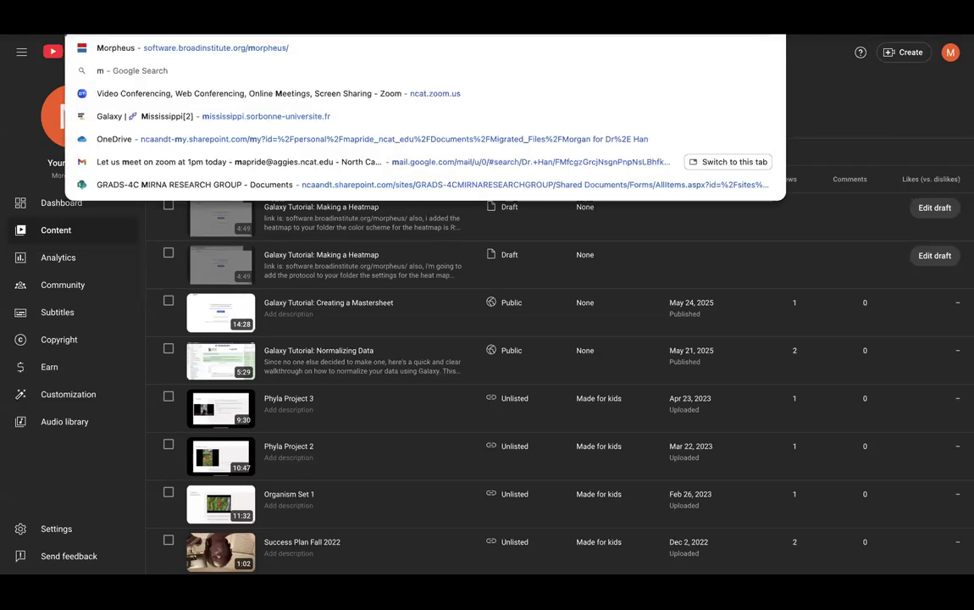
{"action": "key", "text": "Return"}
{"action": "type", "text": "so"}
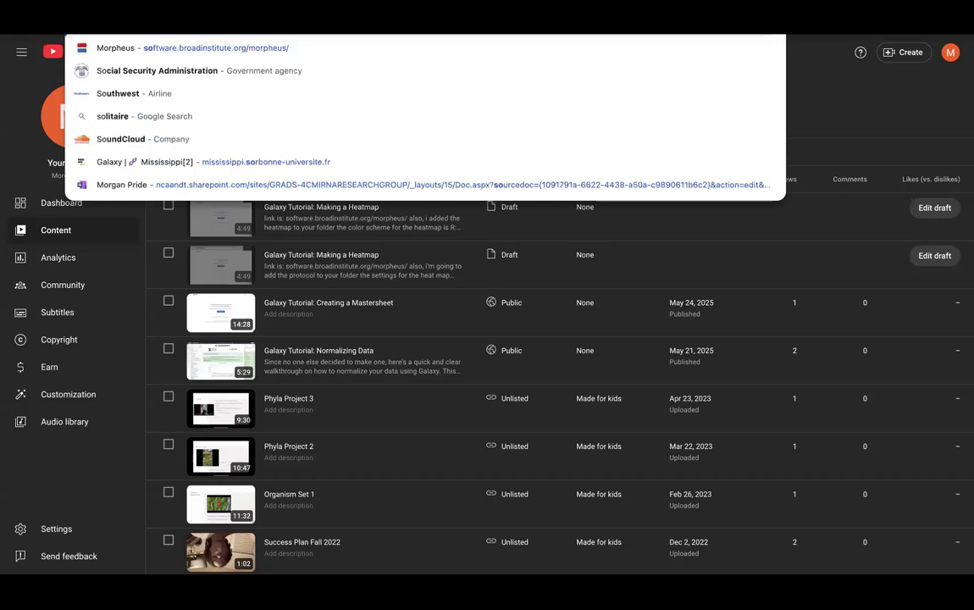
{"action": "key", "text": "Return"}
{"action": "type", "text": "shee"}
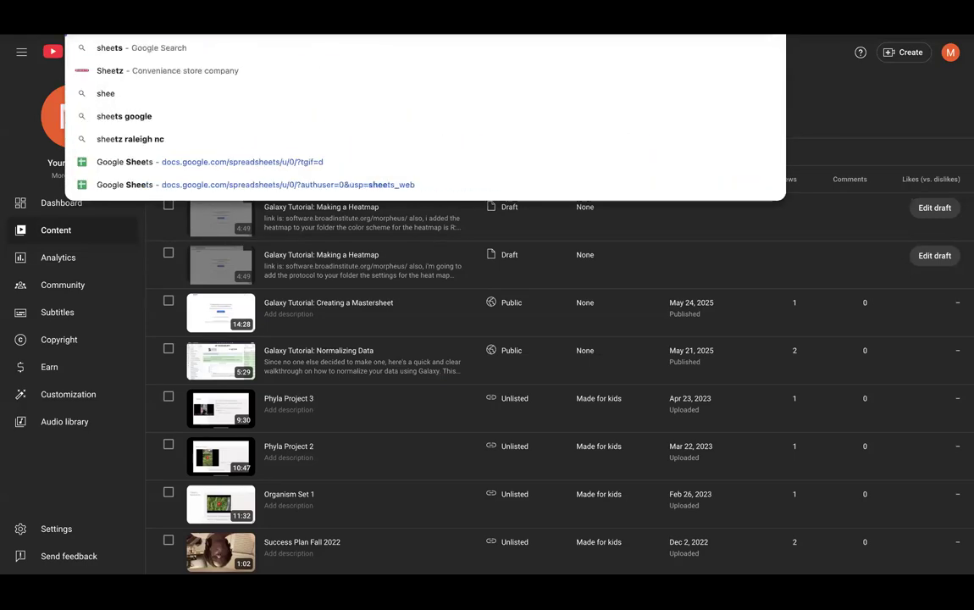
{"action": "key", "text": "Return"}
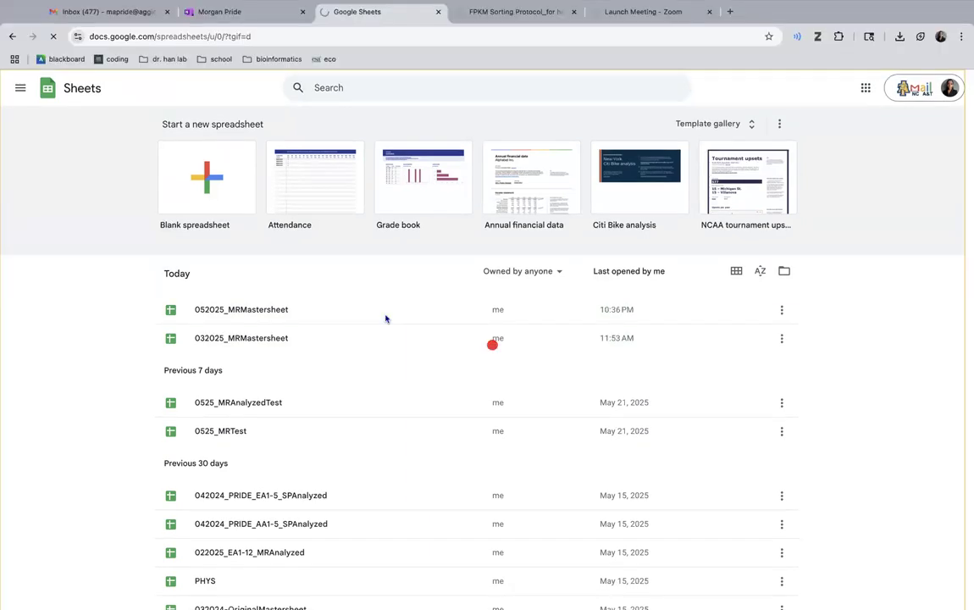
{"action": "left_click", "coordinate": [386, 278]}
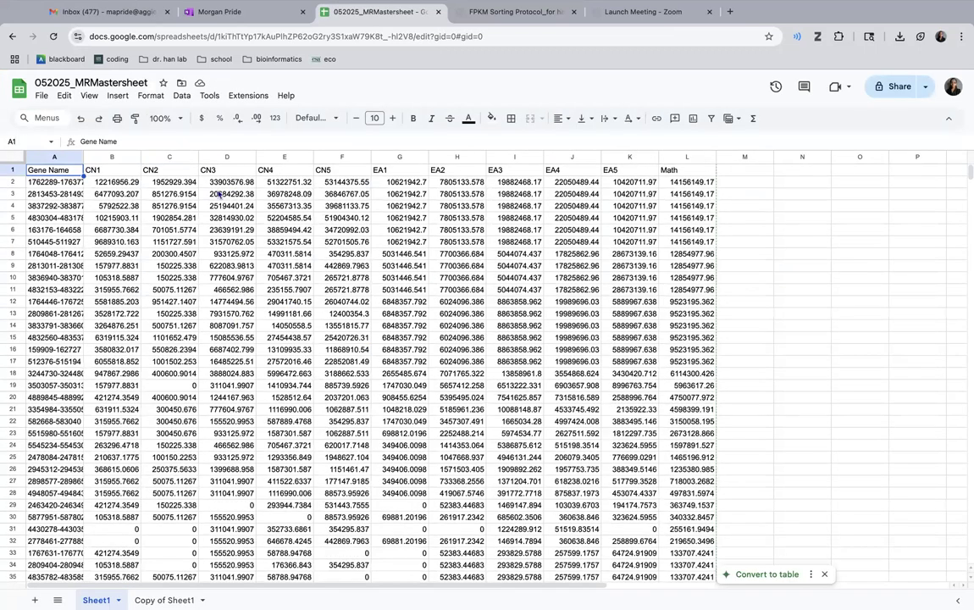
- Clear the Math column L on Sheet1 and delete the Copy of Sheet1 sheet
{"action": "left_click", "coordinate": [683, 157]}
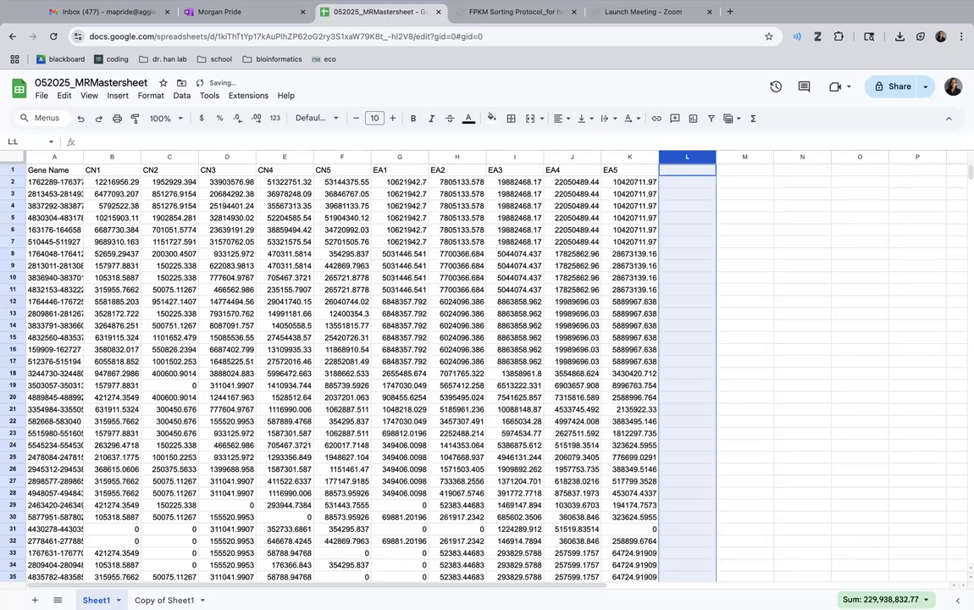
{"action": "key", "text": "Delete"}
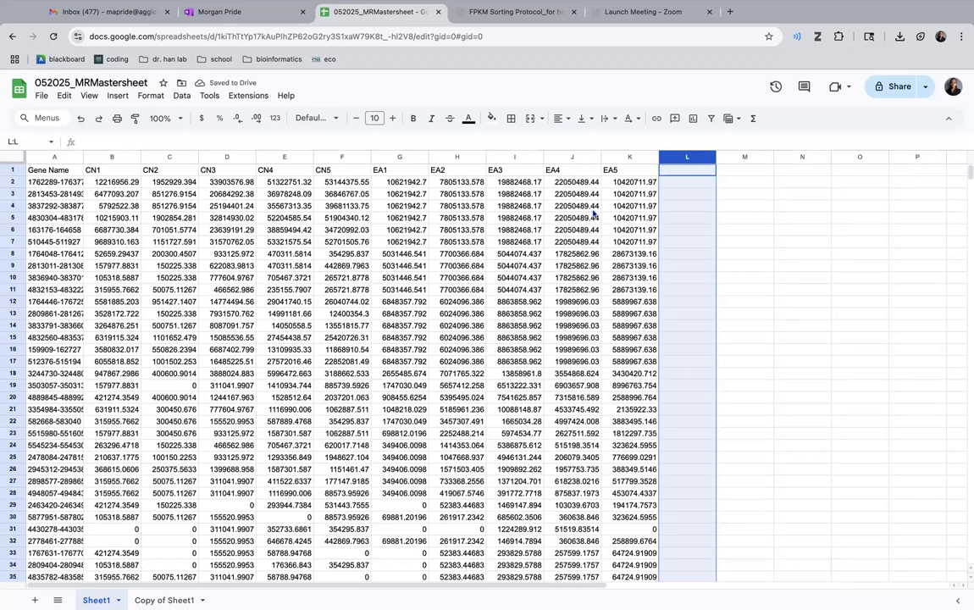
{"action": "left_click", "coordinate": [165, 599]}
{"action": "right_click", "coordinate": [165, 600]}
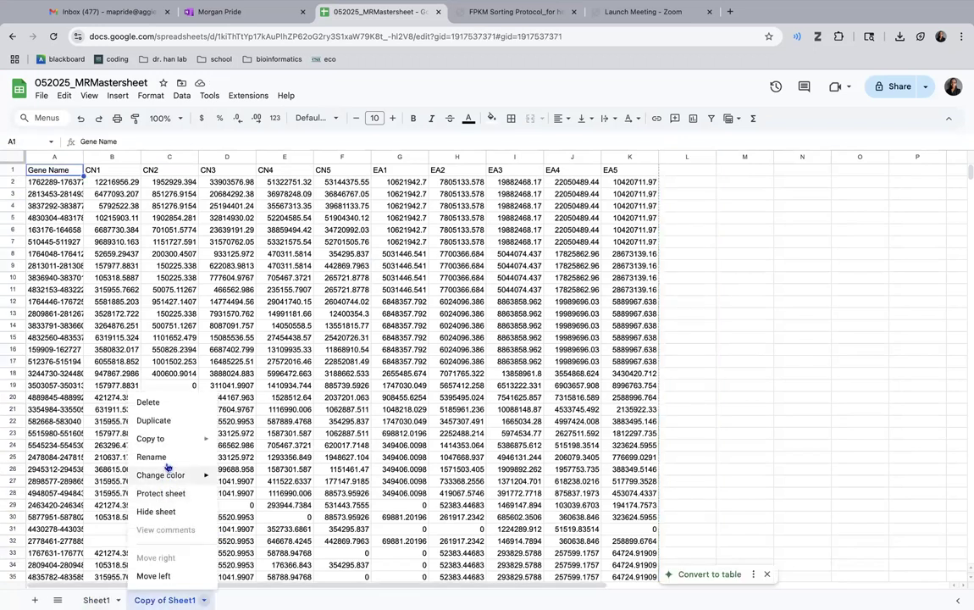
{"action": "left_click", "coordinate": [150, 401]}
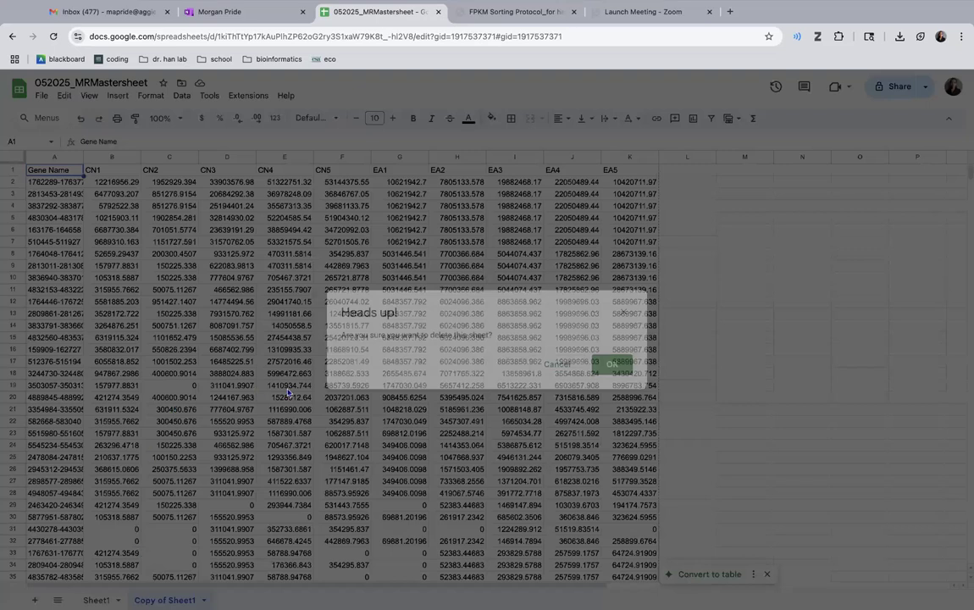
{"action": "left_click", "coordinate": [623, 365]}
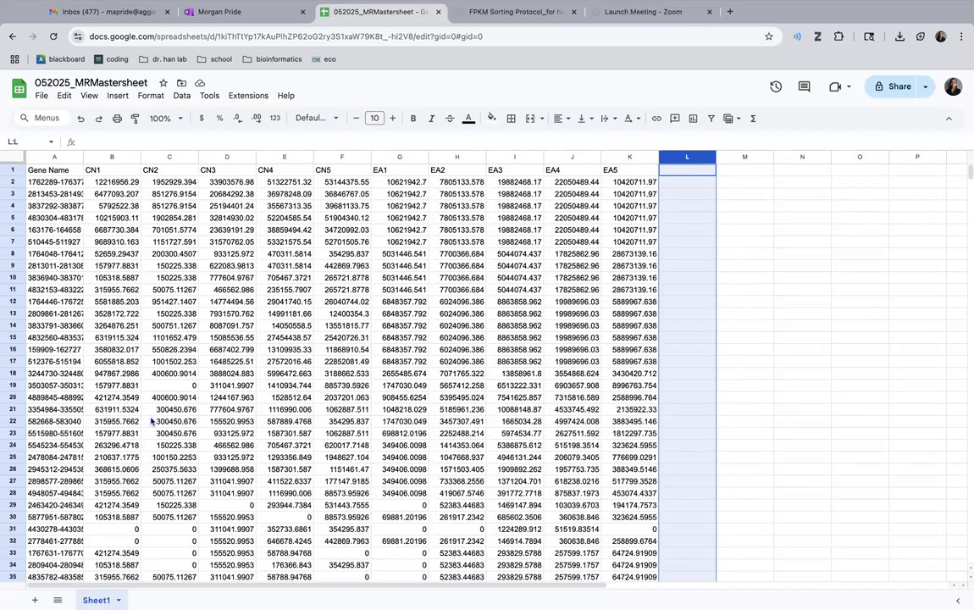
- Duplicate Sheet1 within the spreadsheet and look over the rows of the copy
{"action": "left_click", "coordinate": [119, 600]}
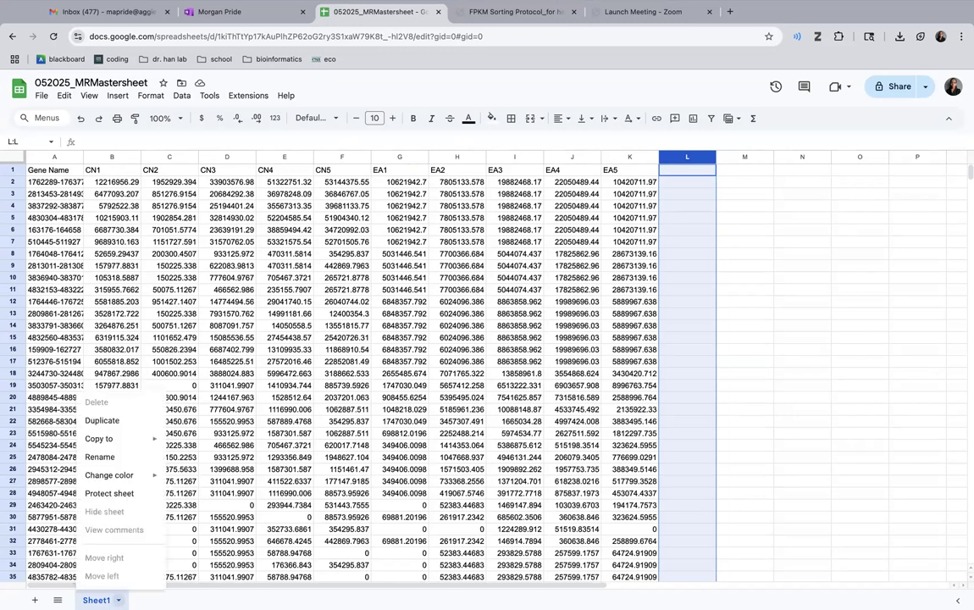
{"action": "left_click", "coordinate": [127, 420]}
{"action": "left_click", "coordinate": [688, 181]}
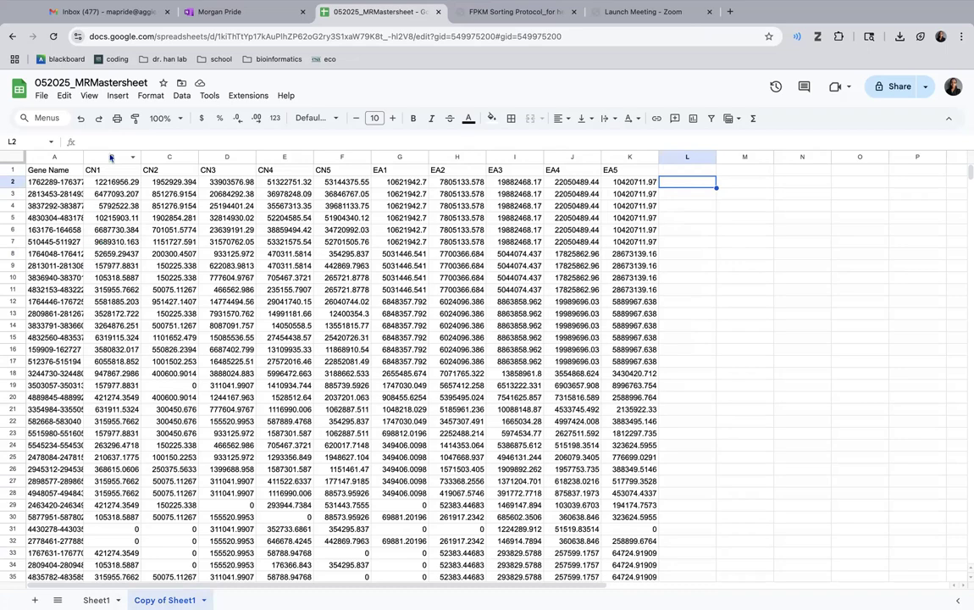
{"action": "scroll", "coordinate": [142, 199], "scroll_direction": "down", "scroll_amount": 7}
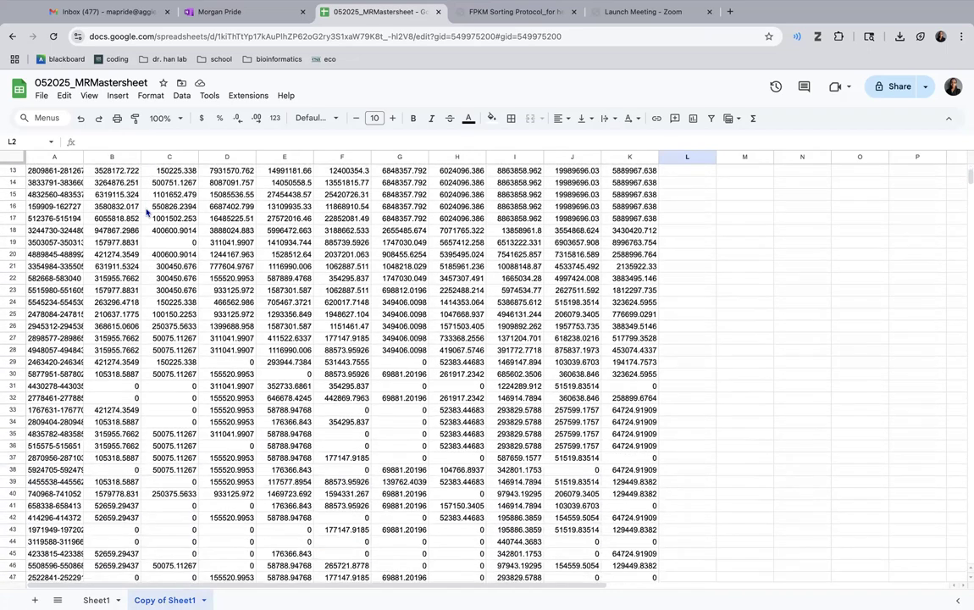
{"action": "scroll", "coordinate": [146, 212], "scroll_direction": "down", "scroll_amount": 7}
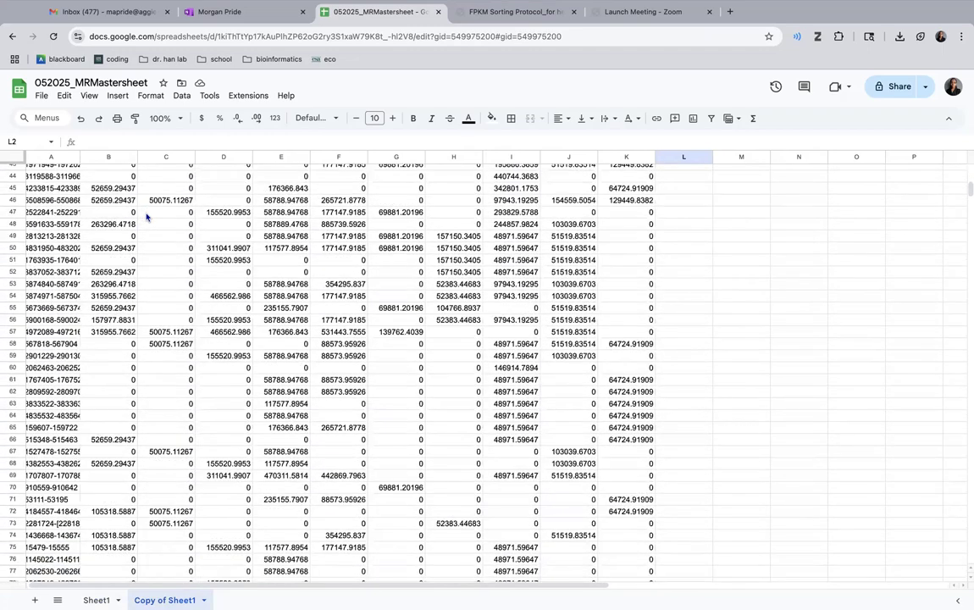
{"action": "scroll", "coordinate": [145, 217], "scroll_direction": "up", "scroll_amount": 15}
- Download the spreadsheet as a Microsoft Excel (.xlsx) file
{"action": "left_click", "coordinate": [41, 94]}
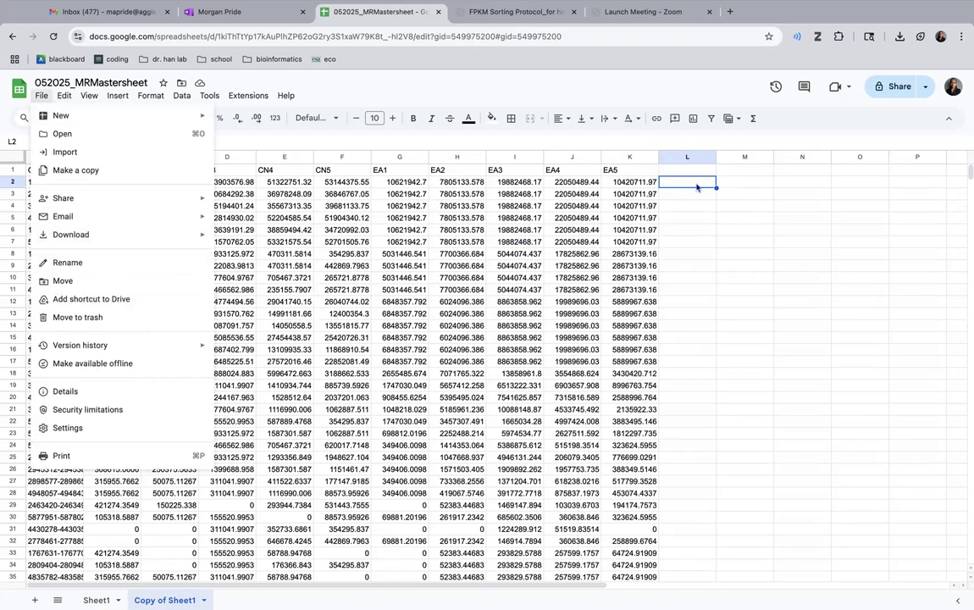
{"action": "left_click", "coordinate": [463, 364]}
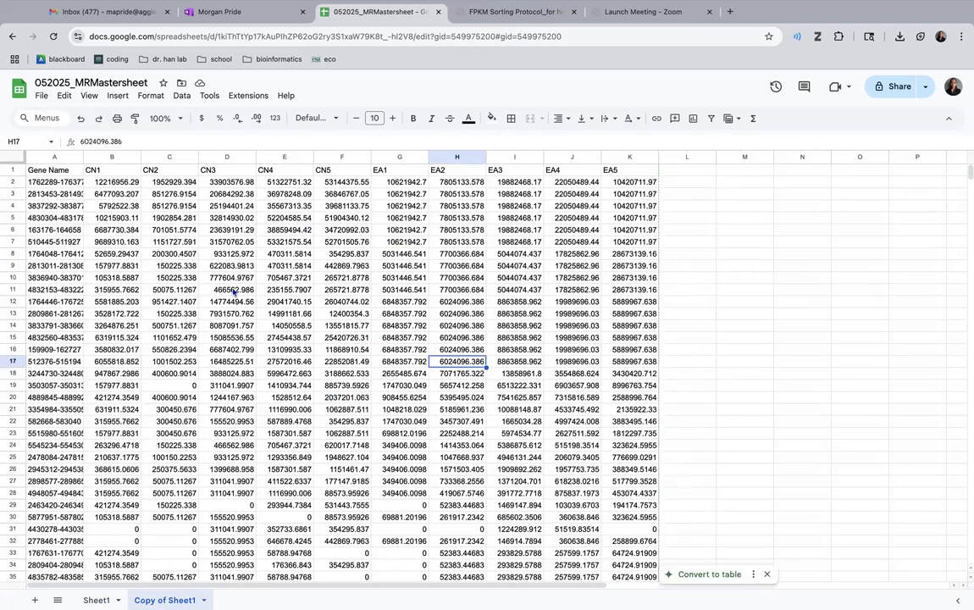
{"action": "left_click", "coordinate": [41, 94]}
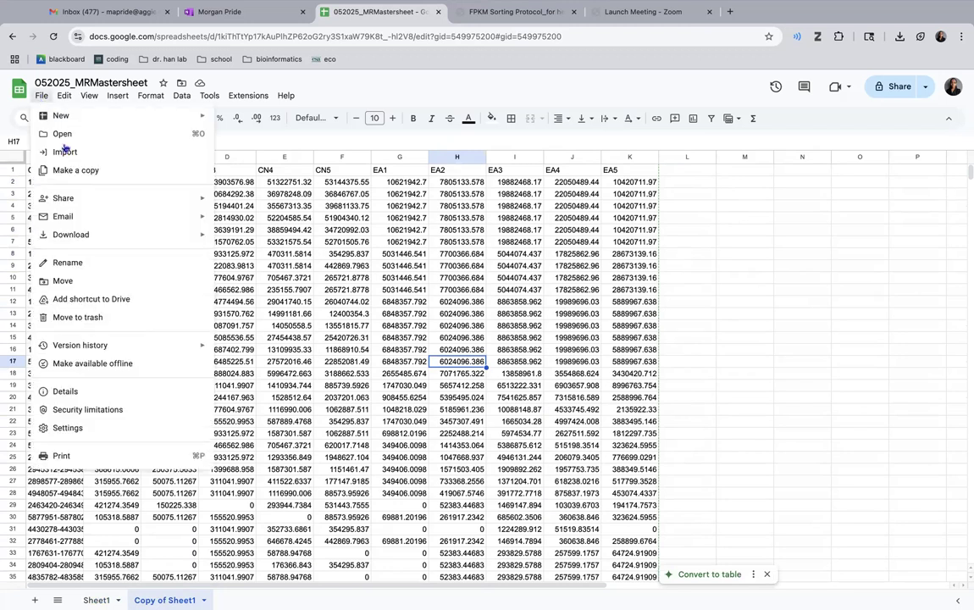
{"action": "mouse_move", "coordinate": [87, 234]}
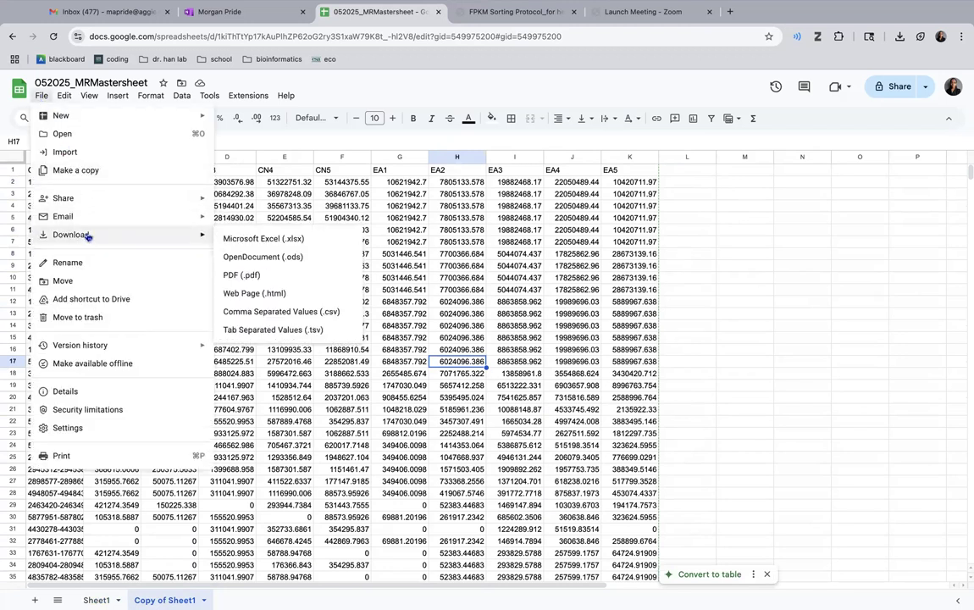
{"action": "left_click", "coordinate": [229, 236]}
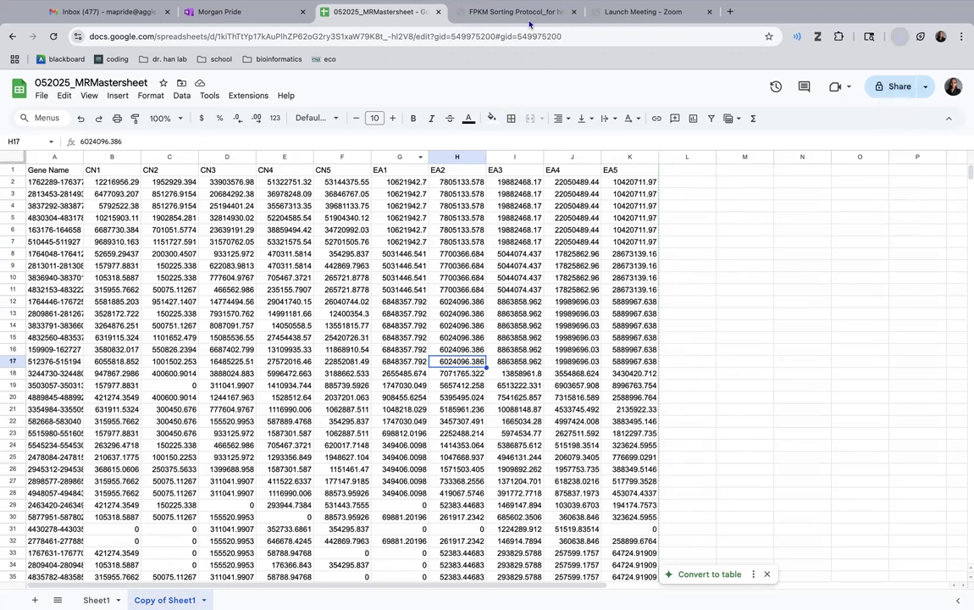
- Switch to Morpheus at software.broadinstitute.org/morpheus and load the downloaded 052025_MRMastersheet (1) file from the computer
{"action": "left_click", "coordinate": [515, 11]}
{"action": "left_click", "coordinate": [630, 12]}
{"action": "left_click", "coordinate": [620, 39]}
{"action": "type", "text": "morp"}
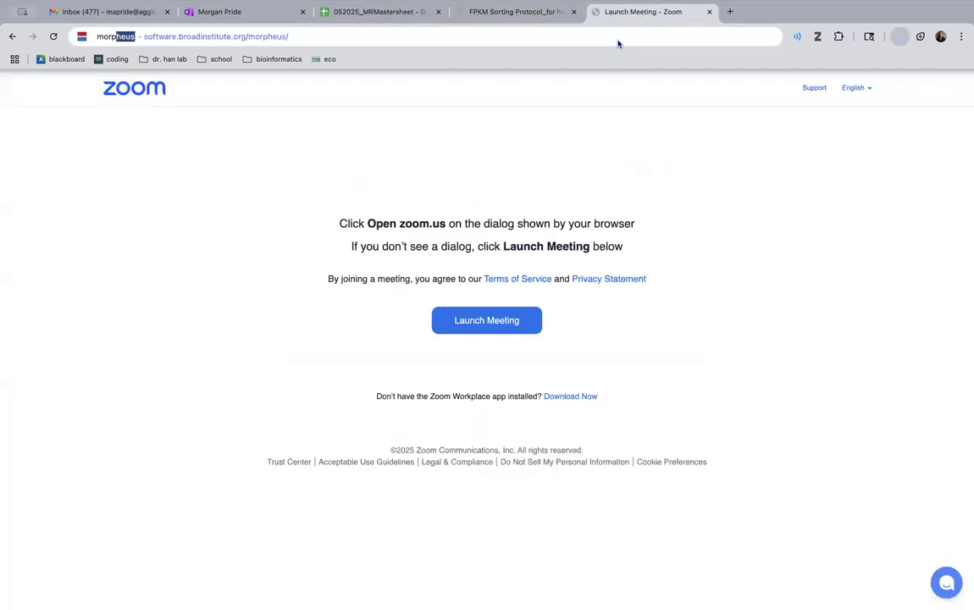
{"action": "key", "text": "Return"}
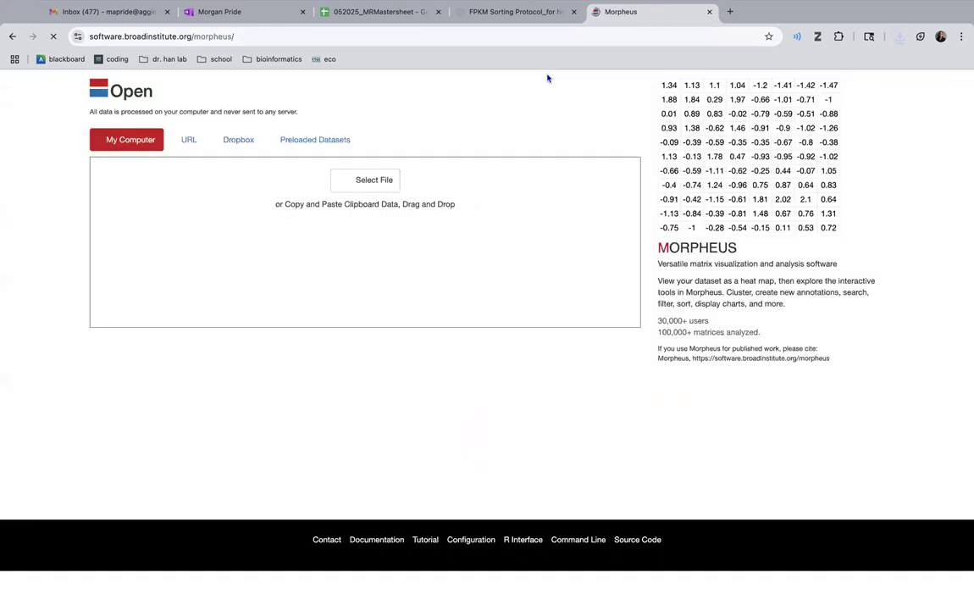
{"action": "left_click", "coordinate": [364, 183]}
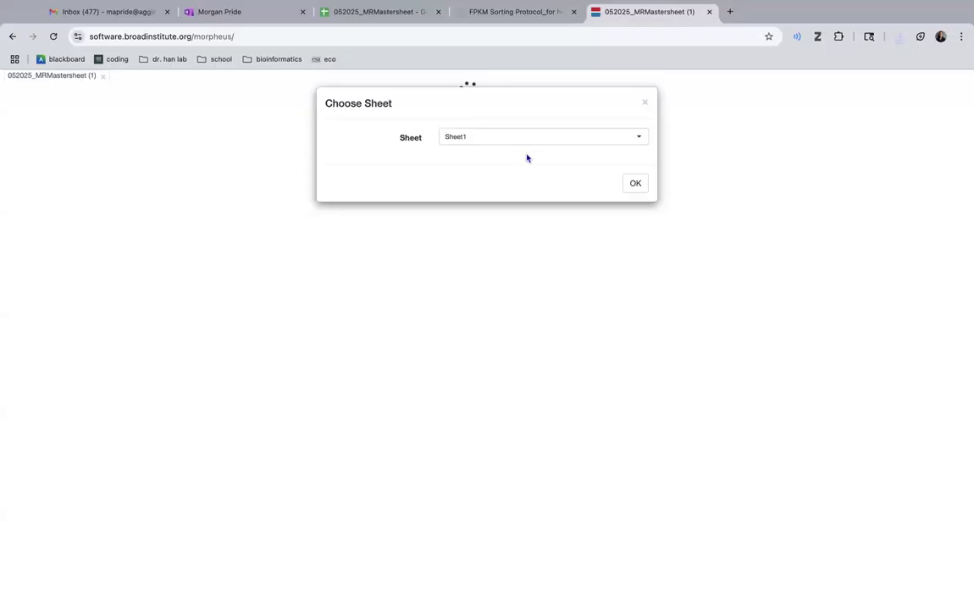
- Import the Copy of Sheet1 sheet as a heat map, accepting the first CN1 value as the start of the data matrix
{"action": "left_click", "coordinate": [522, 137]}
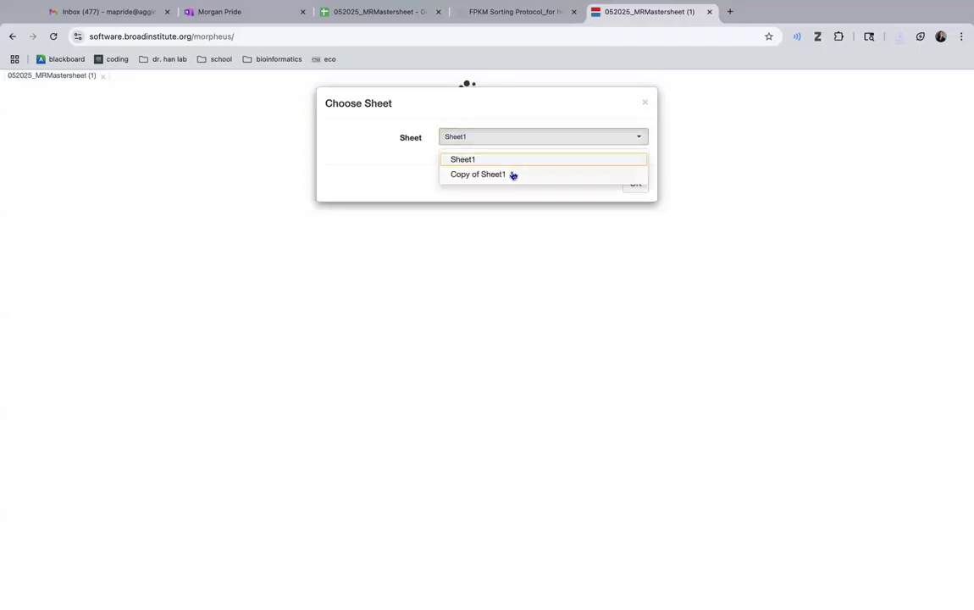
{"action": "left_click", "coordinate": [512, 166]}
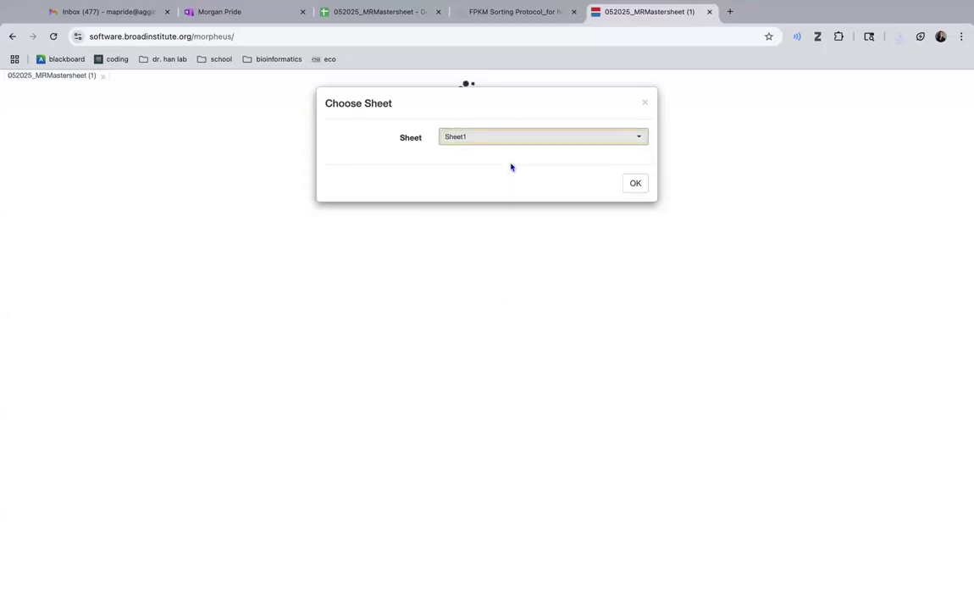
{"action": "left_click", "coordinate": [535, 140]}
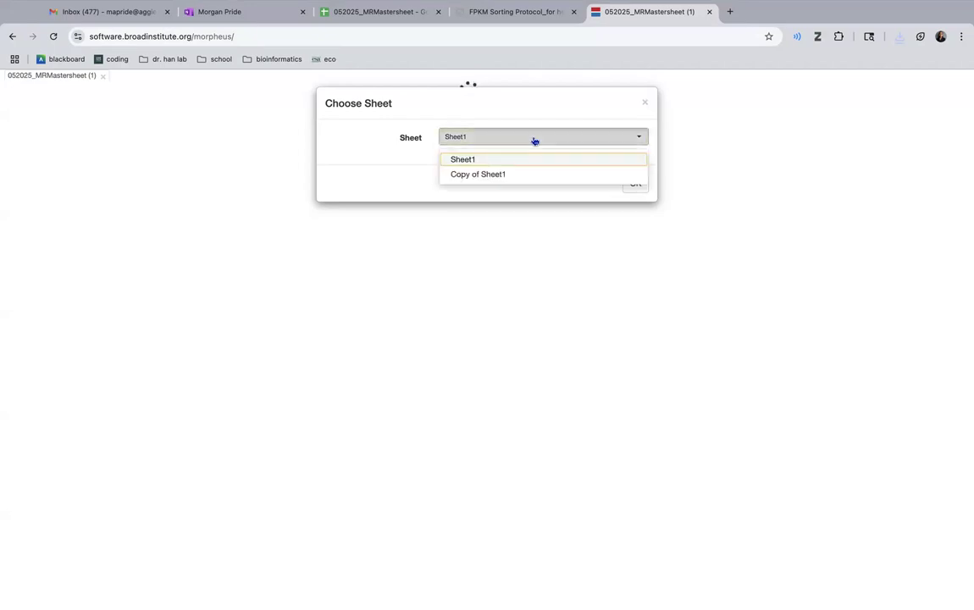
{"action": "left_click", "coordinate": [484, 173]}
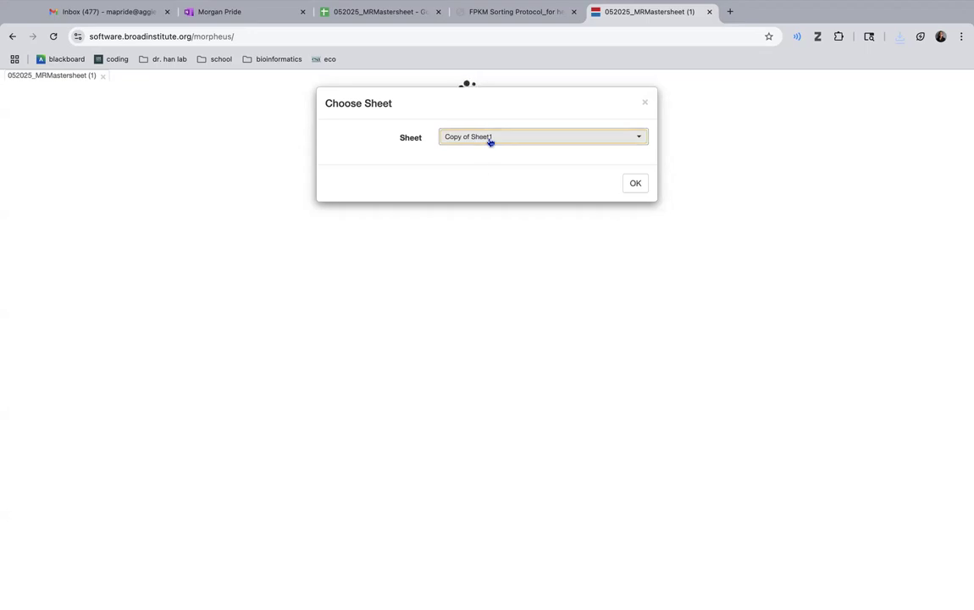
{"action": "left_click", "coordinate": [489, 140]}
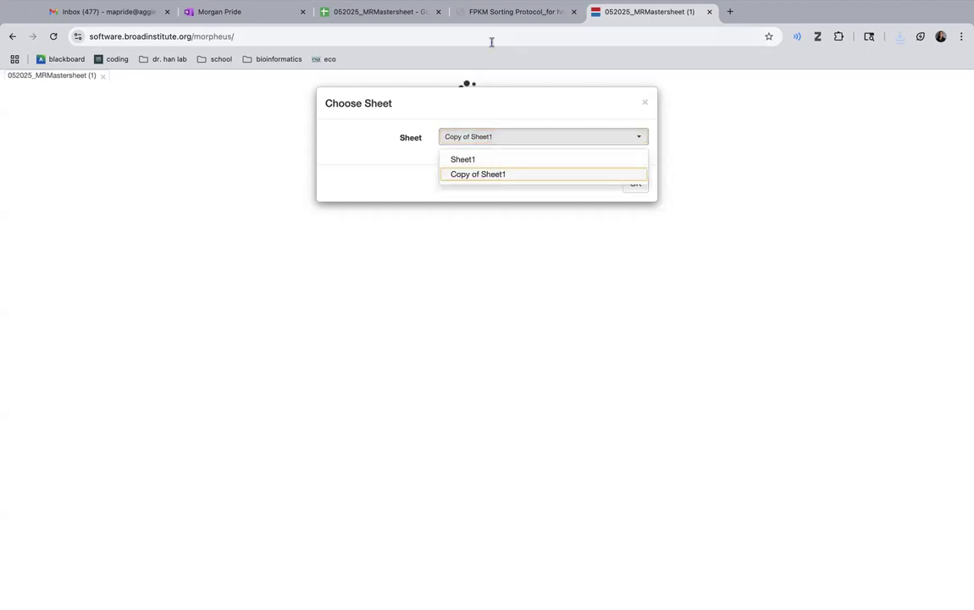
{"action": "left_click", "coordinate": [391, 15]}
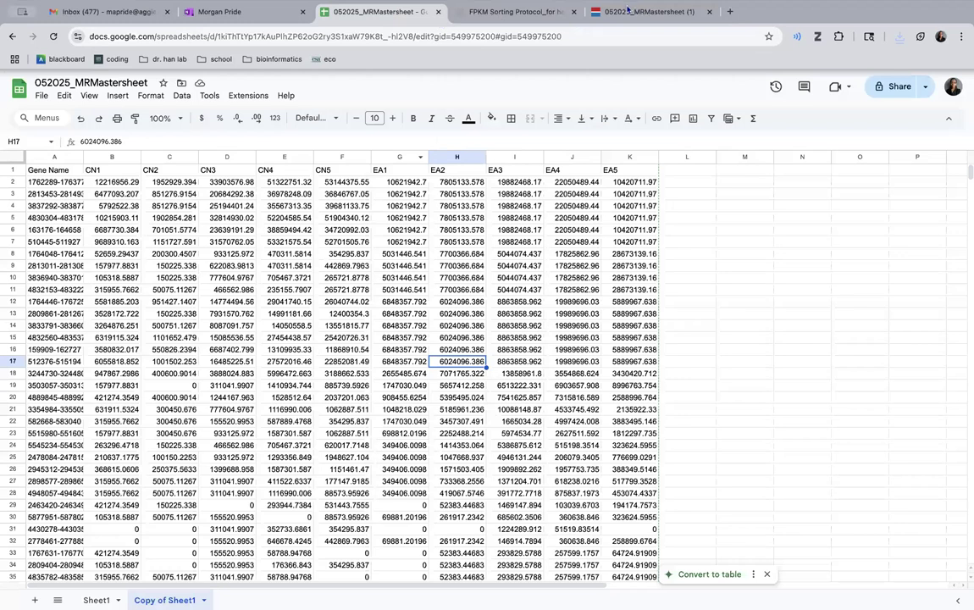
{"action": "left_click", "coordinate": [628, 10]}
{"action": "left_click", "coordinate": [491, 180]}
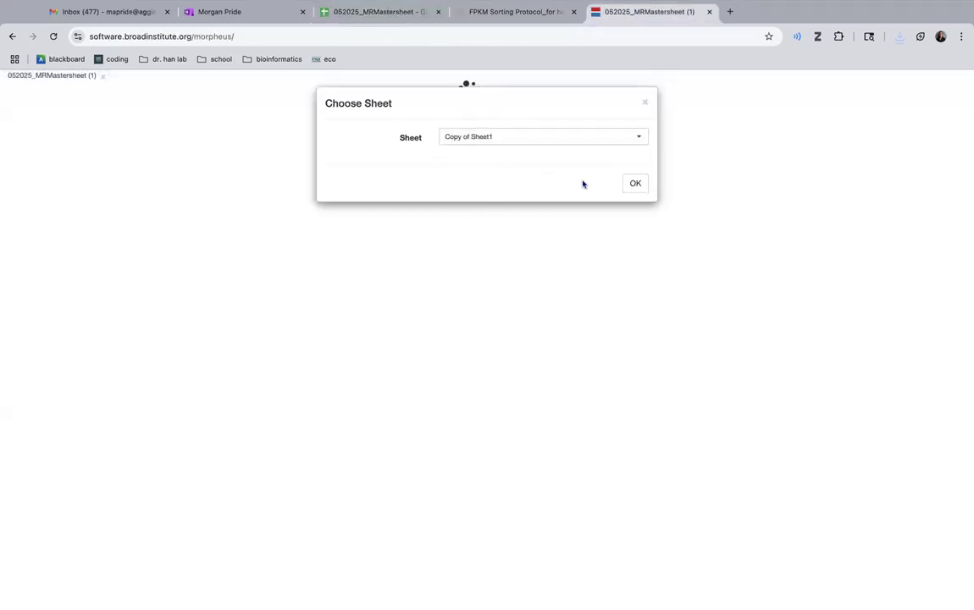
{"action": "left_click", "coordinate": [633, 184]}
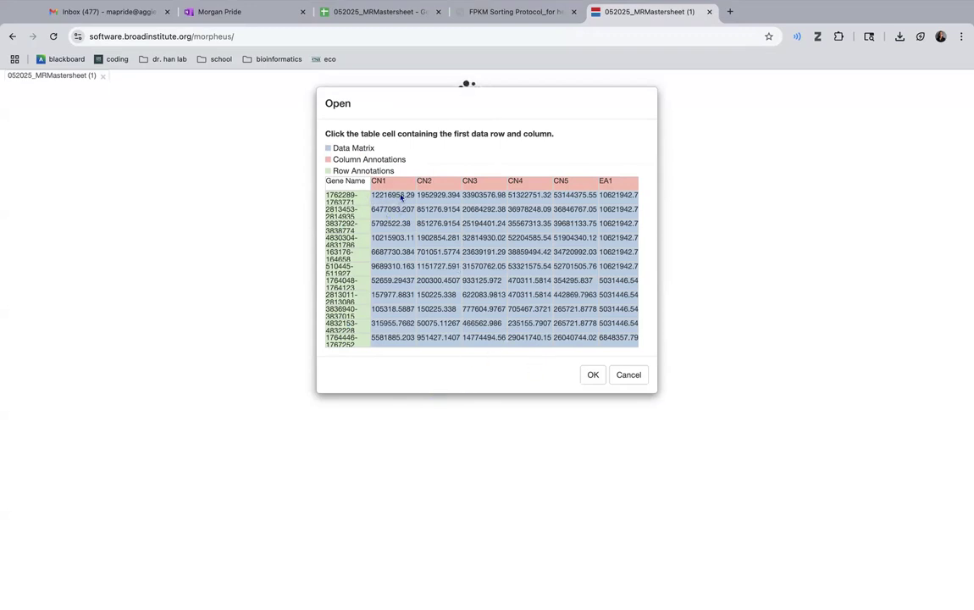
{"action": "left_click", "coordinate": [589, 376]}
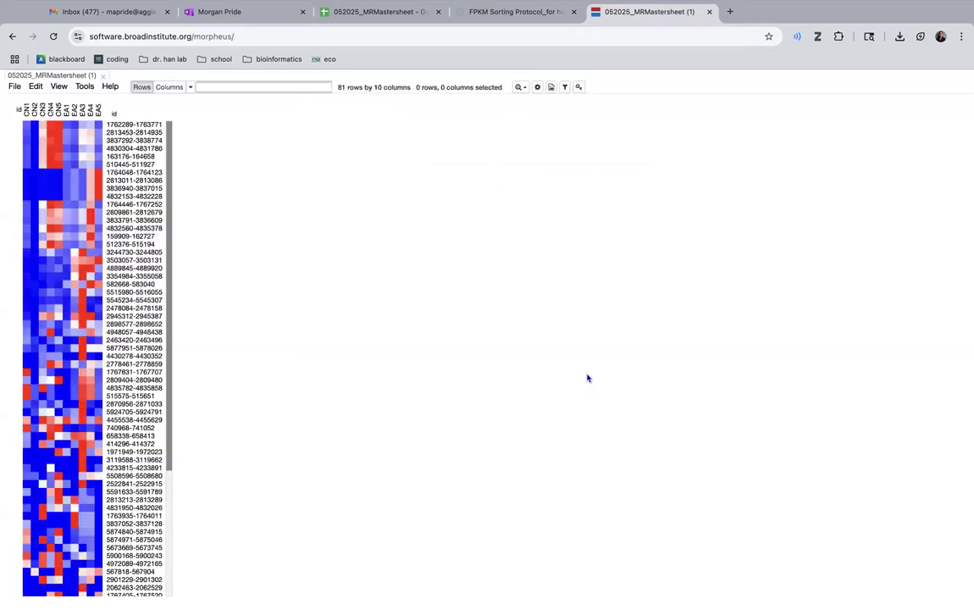
- Look through all gene rows of the heat map from the first to the last
{"action": "scroll", "coordinate": [99, 359], "scroll_direction": "down", "scroll_amount": 3}
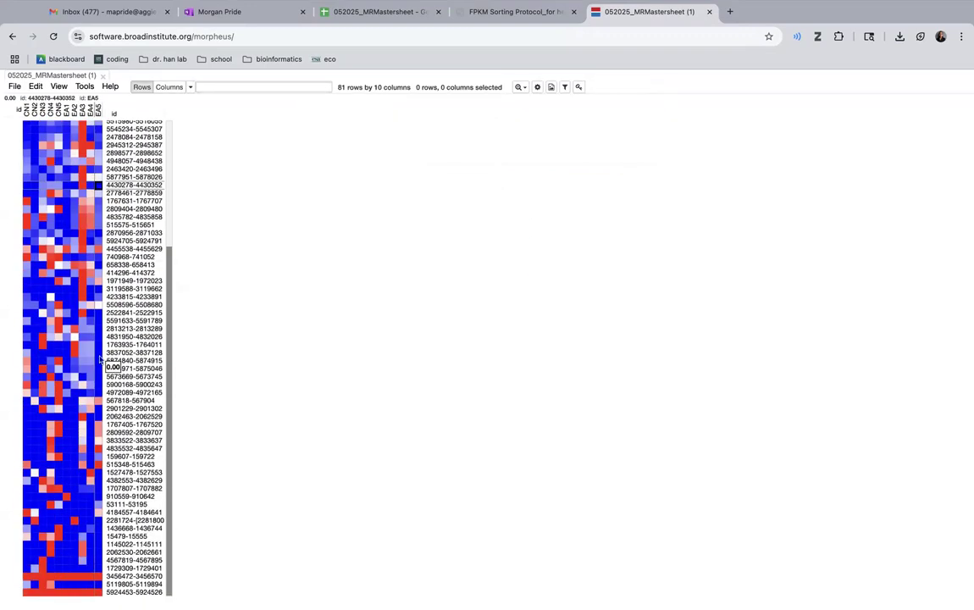
{"action": "scroll", "coordinate": [99, 360], "scroll_direction": "up", "scroll_amount": 5}
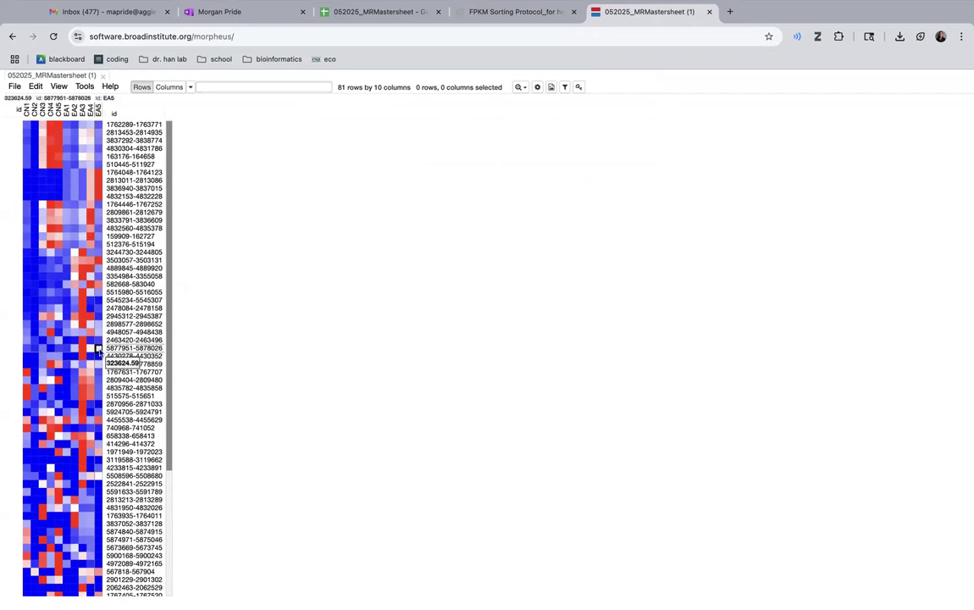
{"action": "scroll", "coordinate": [110, 362], "scroll_direction": "down", "scroll_amount": 5}
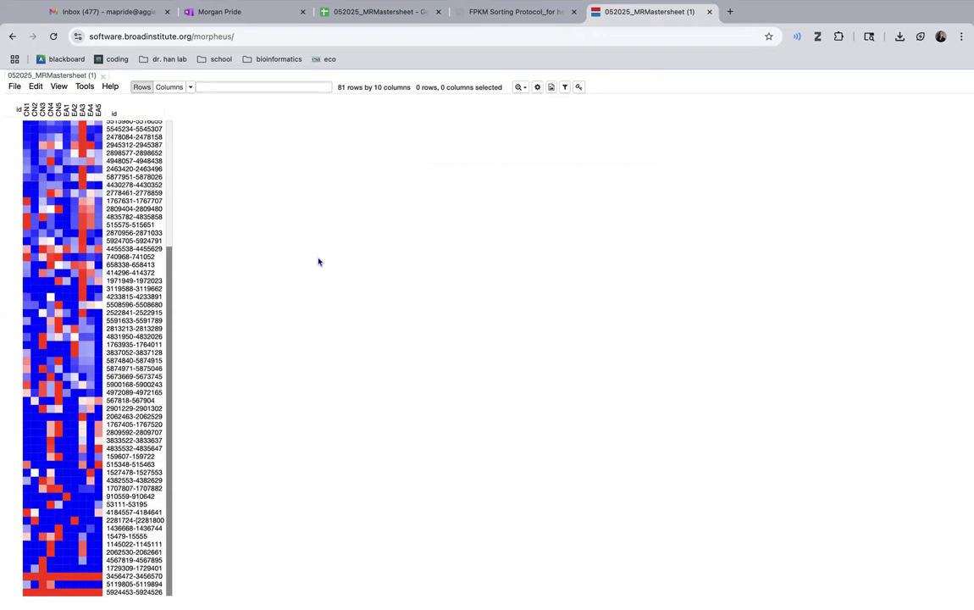
{"action": "scroll", "coordinate": [74, 360], "scroll_direction": "up", "scroll_amount": 5}
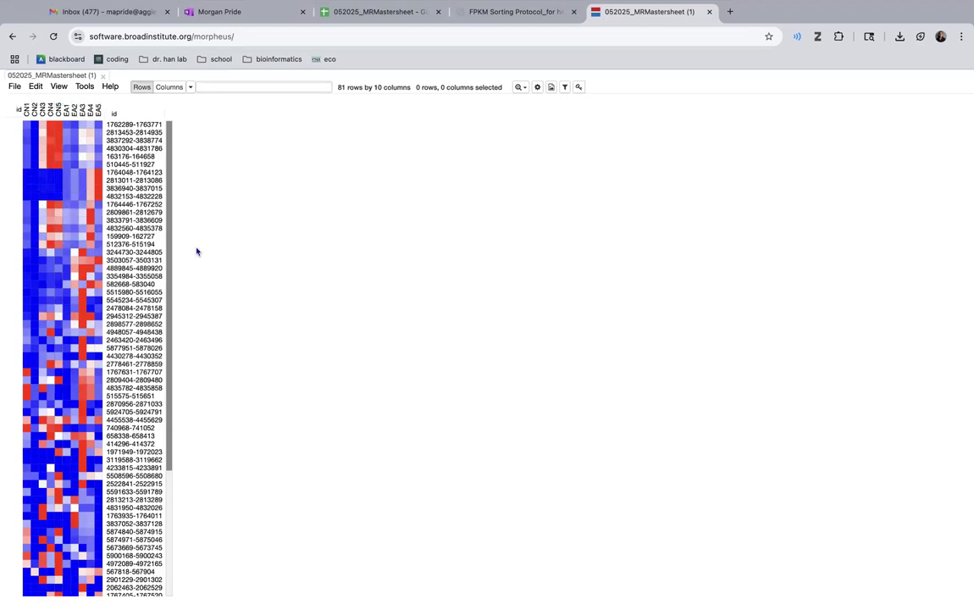
- Open the color scheme options for the heat map
{"action": "left_click", "coordinate": [34, 87]}
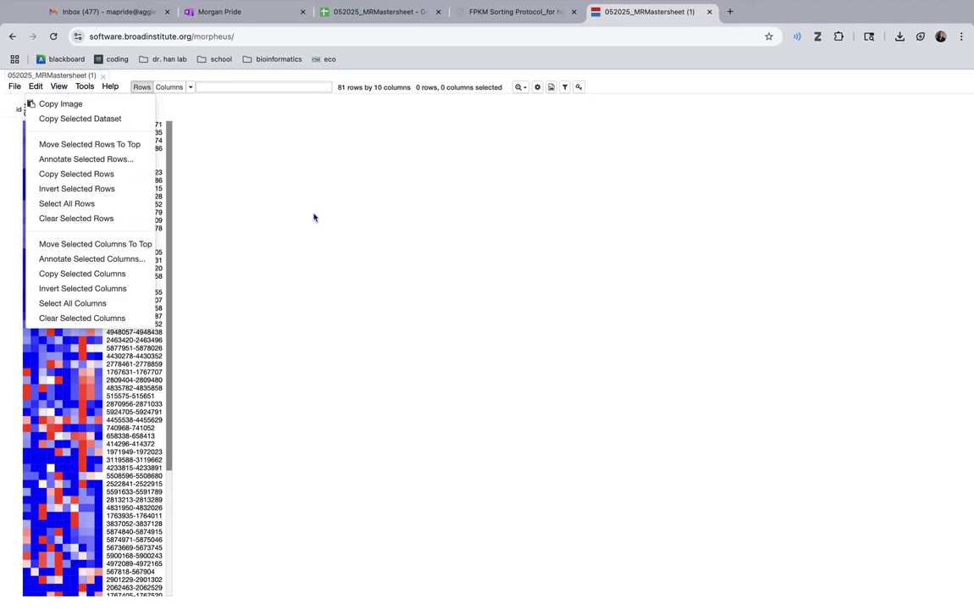
{"action": "left_click", "coordinate": [282, 203]}
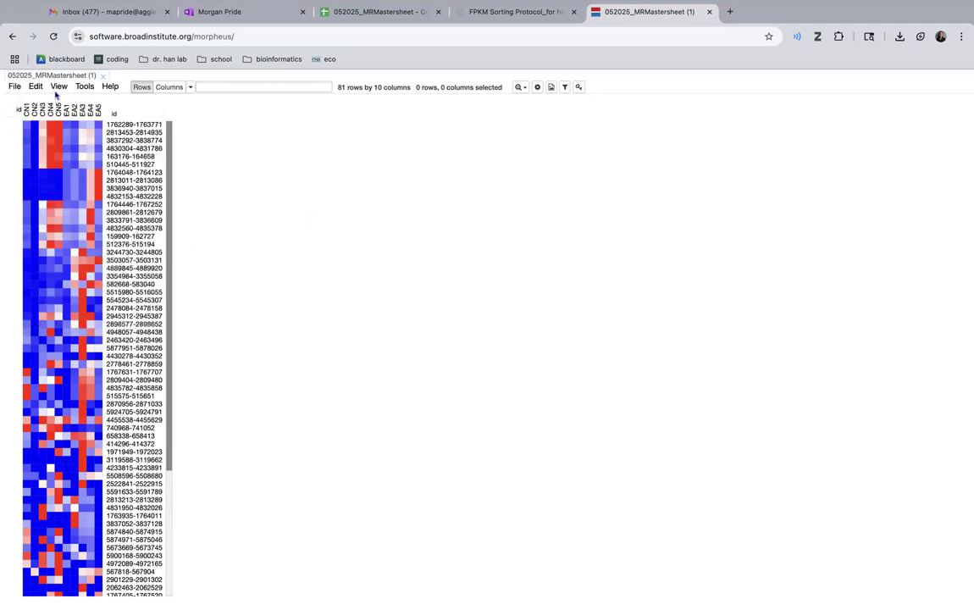
{"action": "left_click", "coordinate": [57, 88]}
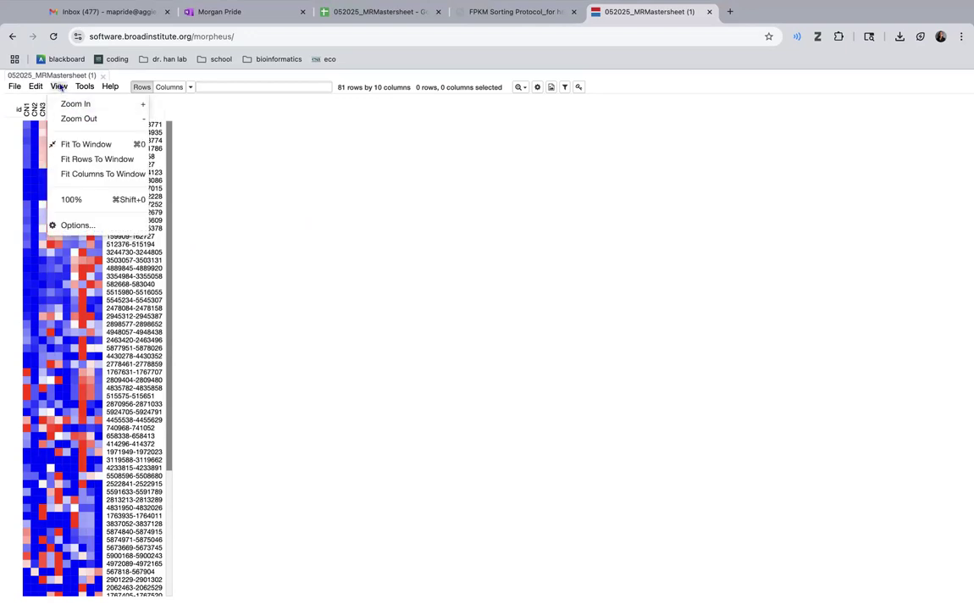
{"action": "left_click", "coordinate": [75, 225]}
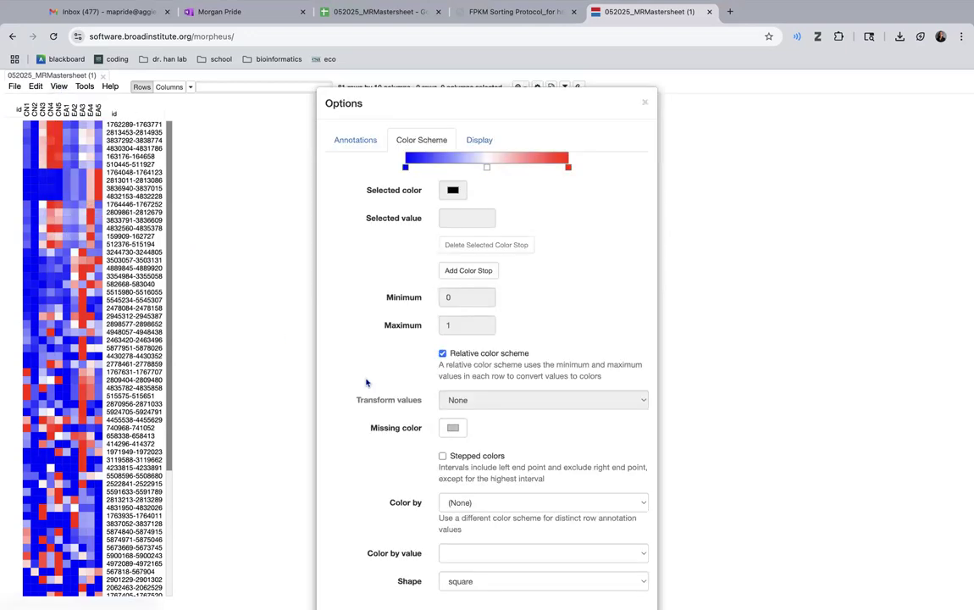
- Set the blue component of the color stop at value 0 to 0
{"action": "left_click", "coordinate": [405, 167]}
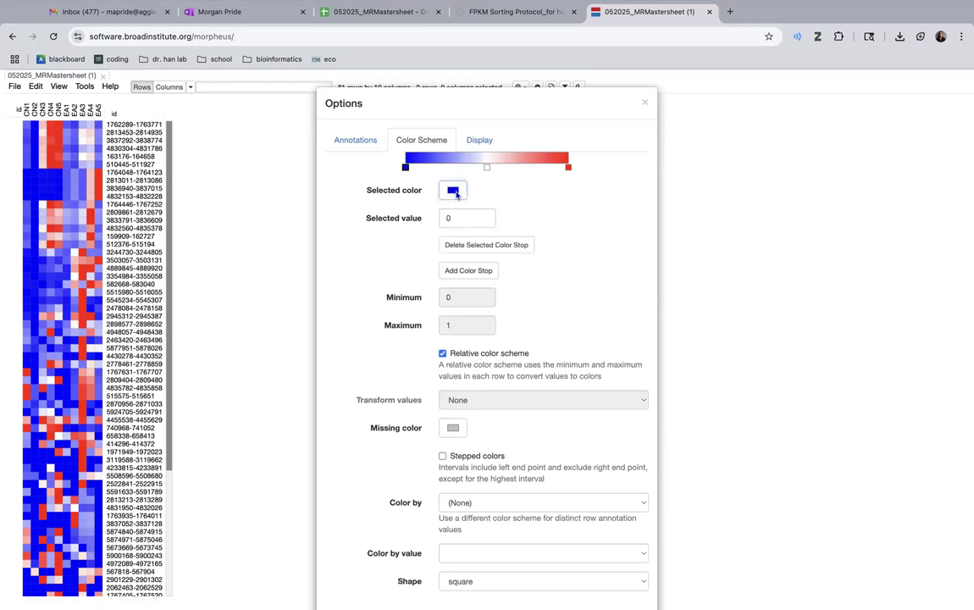
{"action": "left_click", "coordinate": [455, 192]}
{"action": "left_click", "coordinate": [536, 315]}
{"action": "key", "text": "BackSpace"}
{"action": "key", "text": "BackSpace"}
{"action": "key", "text": "BackSpace"}
{"action": "type", "text": "0"}
{"action": "key", "text": "Return"}
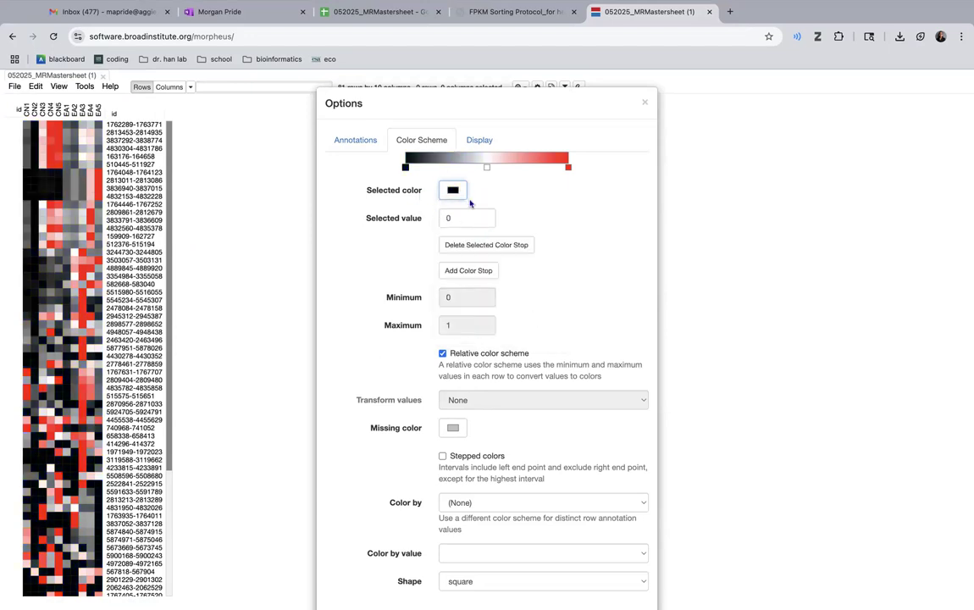
- Check the color stop settings in the FPKM Sorting Protocol document, then inspect the heat map's middle color stop
{"action": "scroll", "coordinate": [476, 254], "scroll_direction": "down", "scroll_amount": 2}
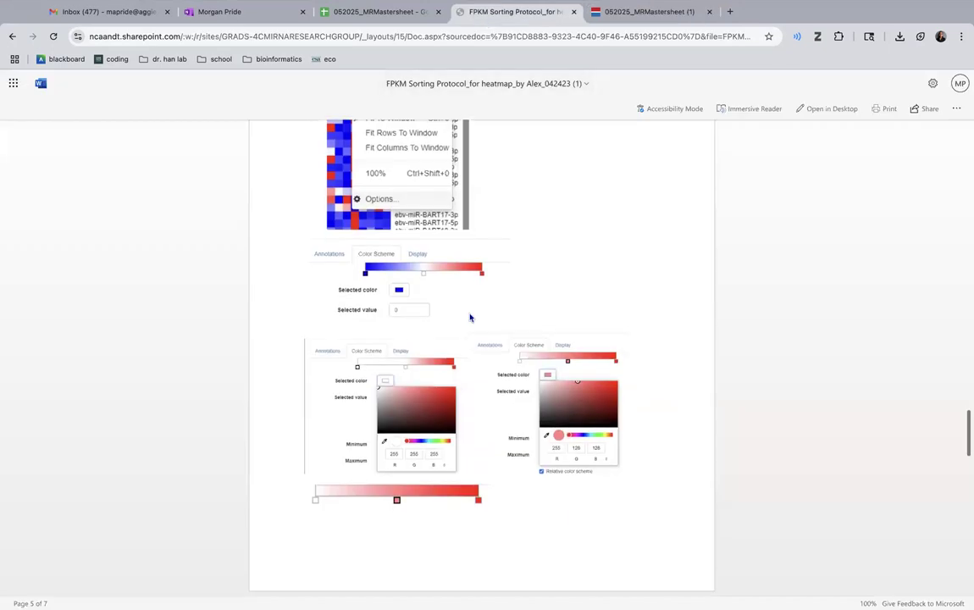
{"action": "left_click", "coordinate": [626, 14]}
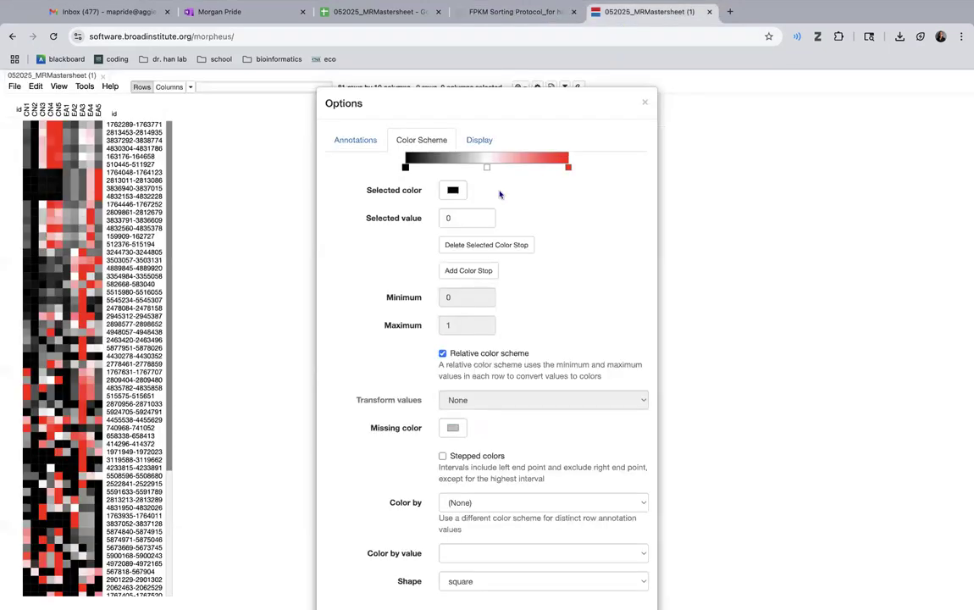
{"action": "left_click", "coordinate": [487, 168]}
{"action": "left_click", "coordinate": [452, 190]}
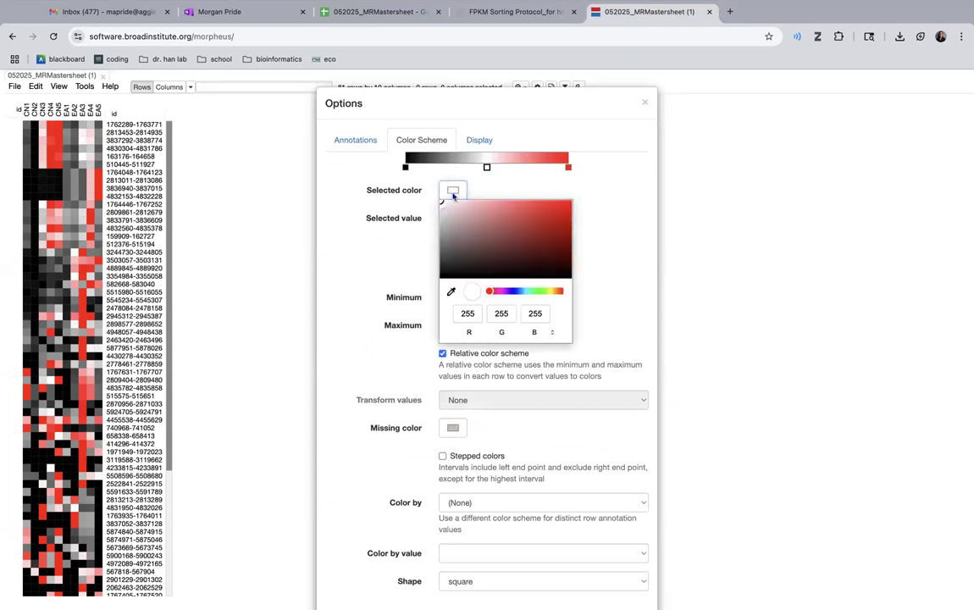
- Set the color stop at value 0 to white, RGB 255, 255, 255
{"action": "left_click", "coordinate": [406, 169]}
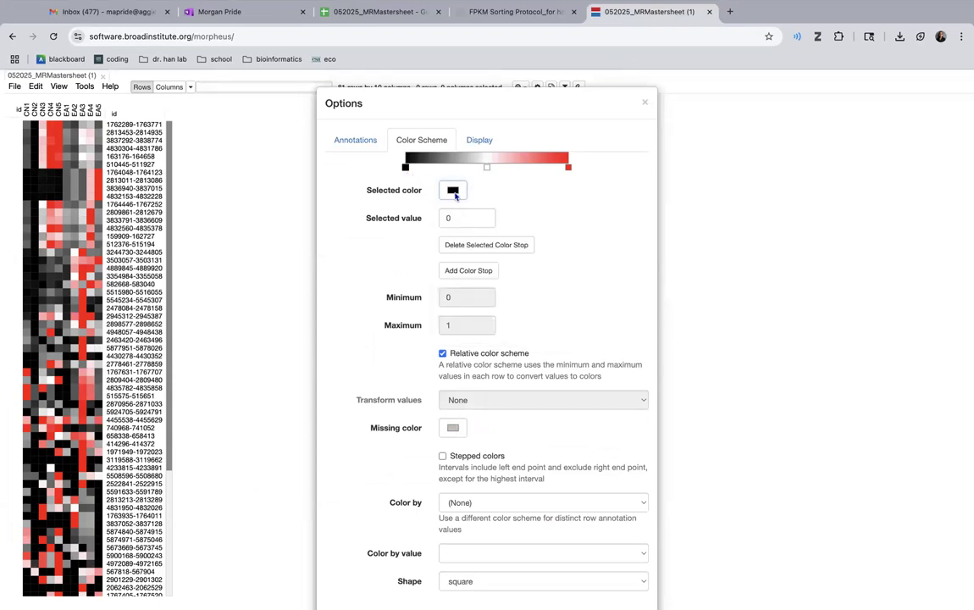
{"action": "left_click", "coordinate": [454, 191]}
{"action": "left_click", "coordinate": [472, 319]}
{"action": "type", "text": "2"}
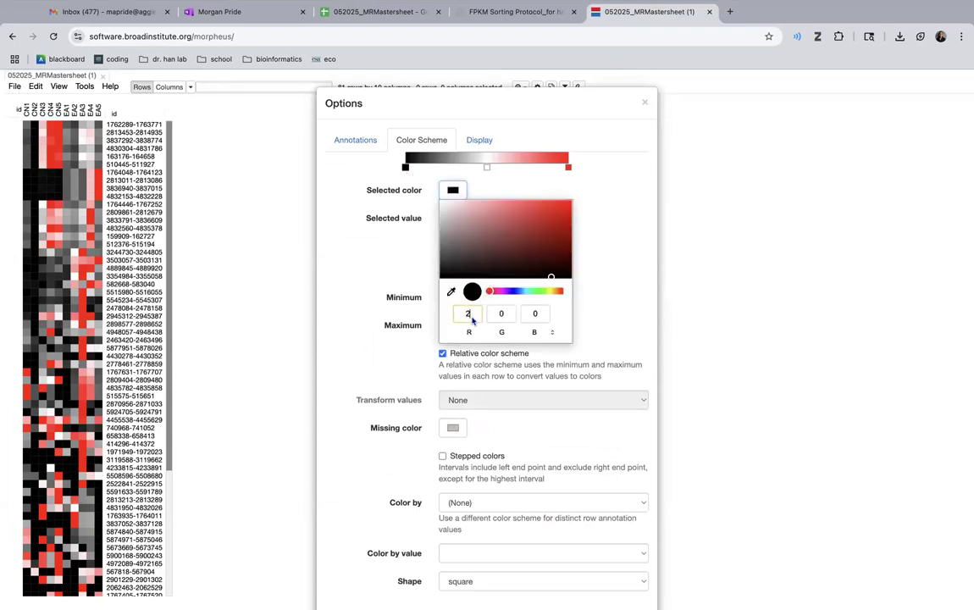
{"action": "type", "text": "55"}
{"action": "left_click", "coordinate": [500, 315]}
{"action": "type", "text": "255"}
{"action": "left_click", "coordinate": [534, 314]}
{"action": "type", "text": "220"}
{"action": "key", "text": "BackSpace"}
{"action": "key", "text": "BackSpace"}
{"action": "type", "text": "50"}
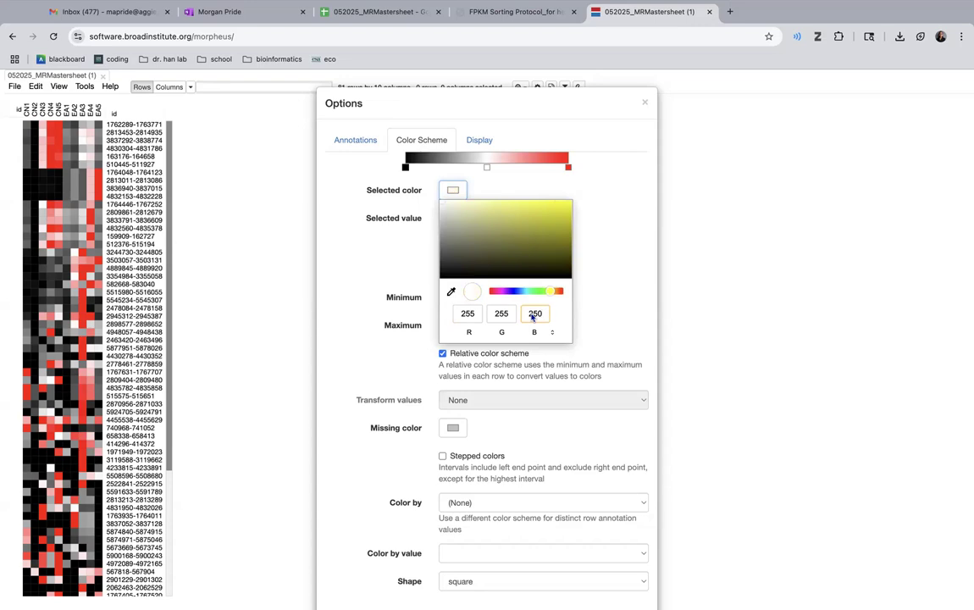
{"action": "key", "text": "BackSpace"}
{"action": "type", "text": "5"}
{"action": "key", "text": "Return"}
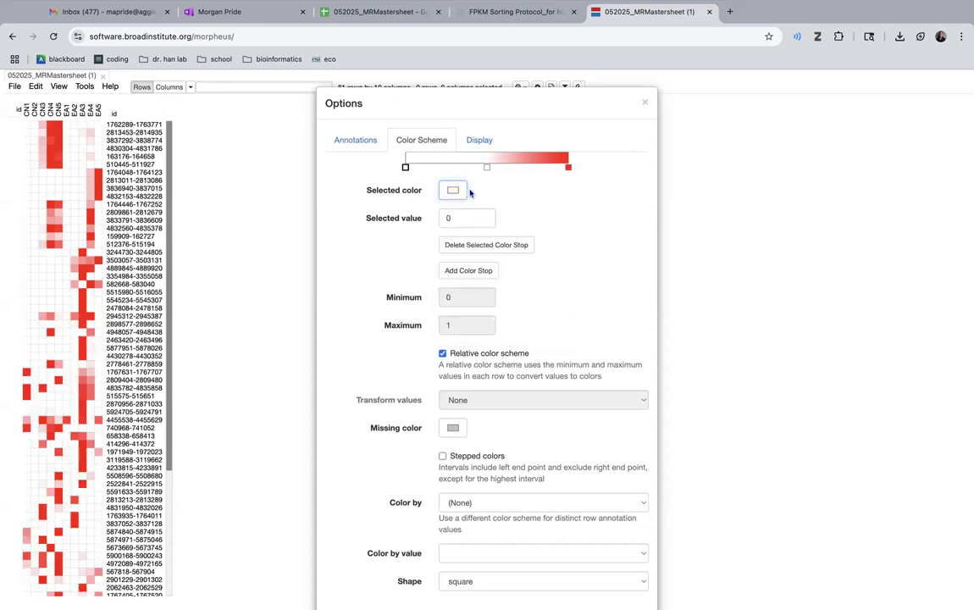
- Set the color stop at value 0.5 to the light red from the protocol document, RGB 255, 128, 128
{"action": "left_click", "coordinate": [486, 166]}
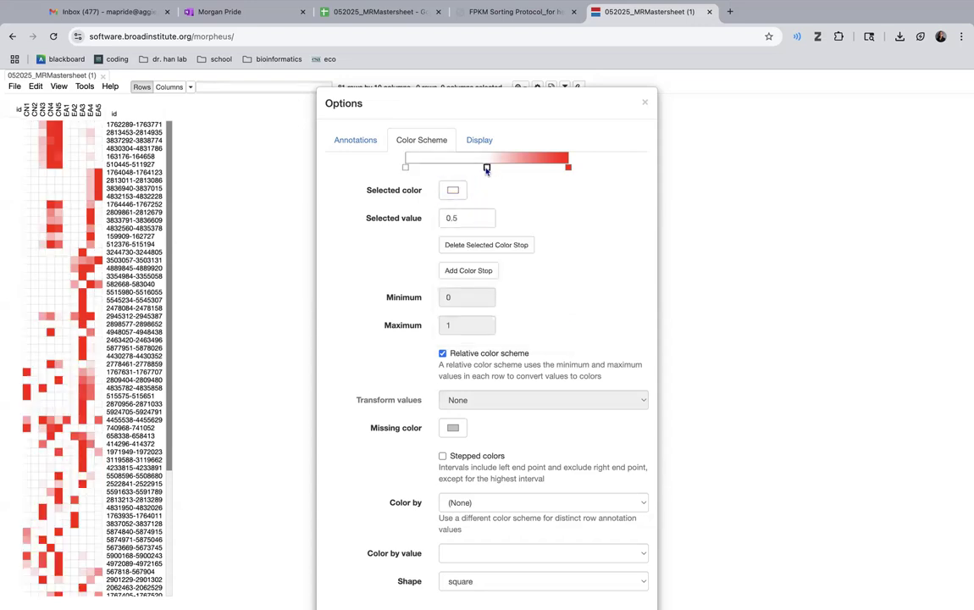
{"action": "left_click", "coordinate": [512, 11]}
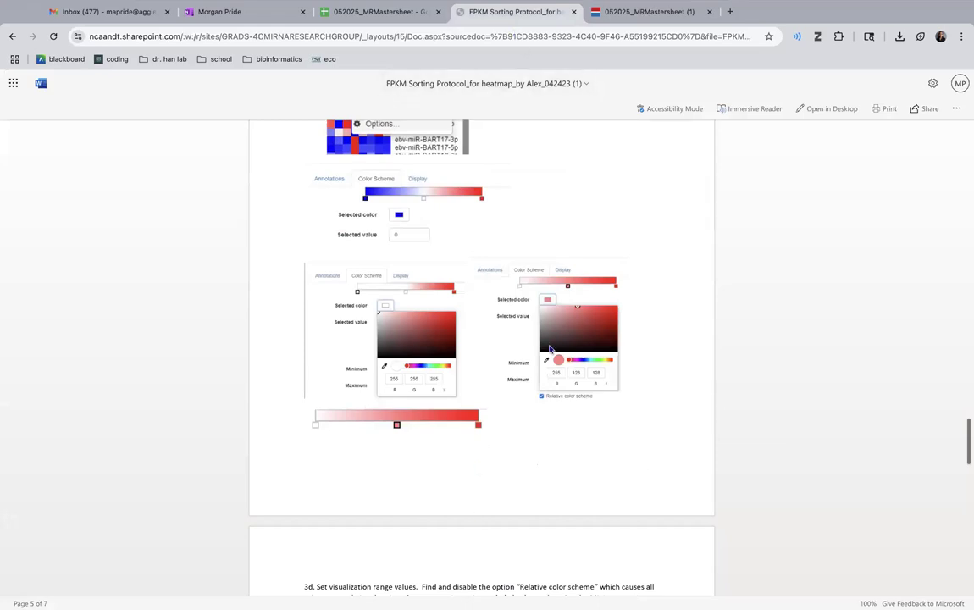
{"action": "left_click", "coordinate": [620, 21]}
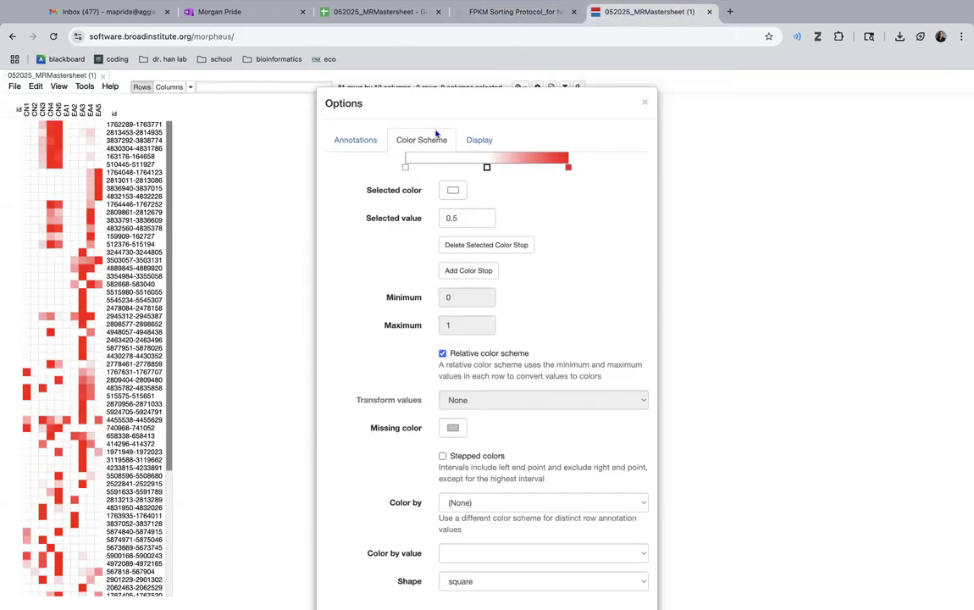
{"action": "left_click", "coordinate": [453, 190]}
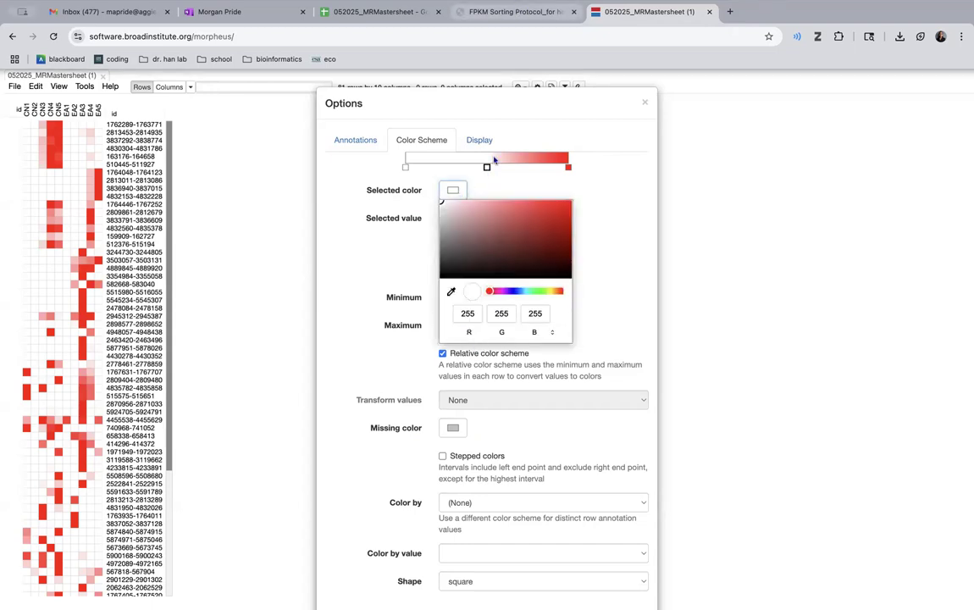
{"action": "double_click", "coordinate": [501, 313]}
{"action": "key", "text": "BackSpace"}
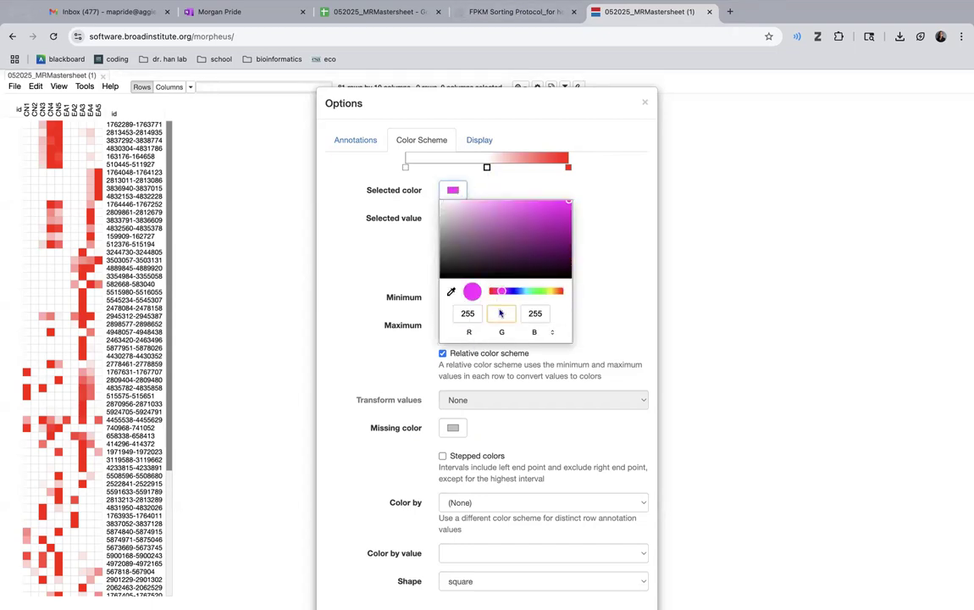
{"action": "type", "text": "185"}
{"action": "key", "text": "Return"}
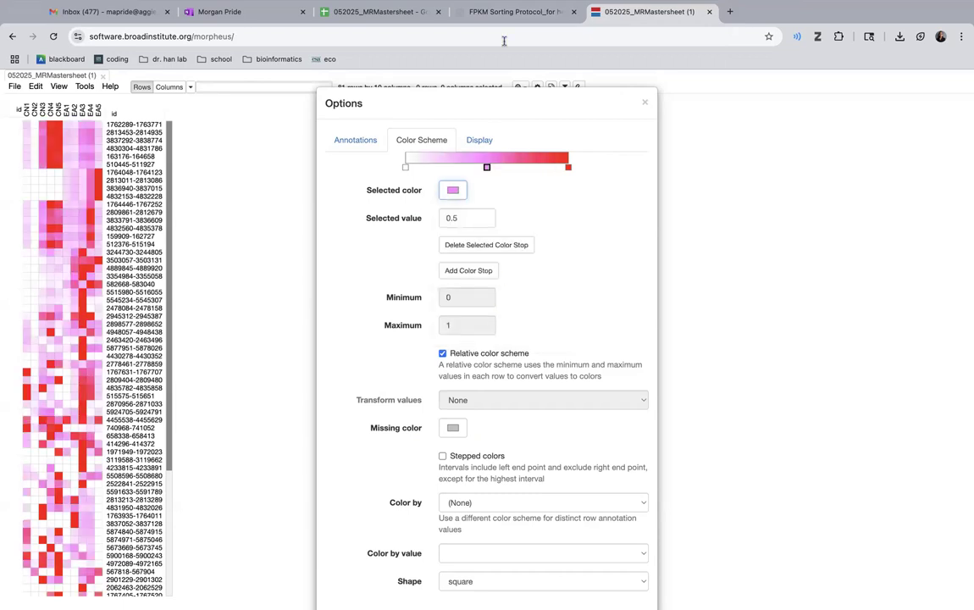
{"action": "left_click", "coordinate": [502, 12]}
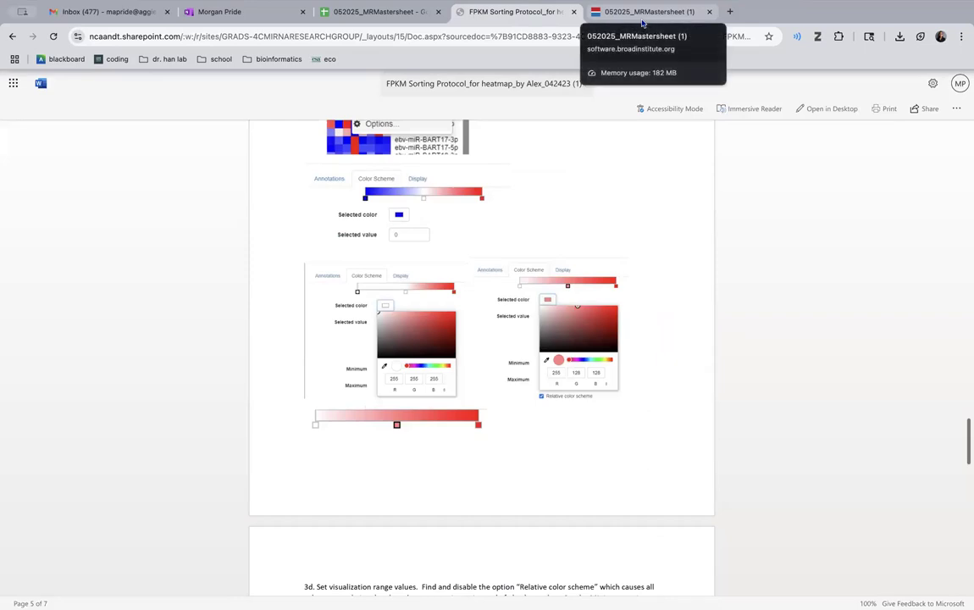
{"action": "left_click", "coordinate": [616, 23]}
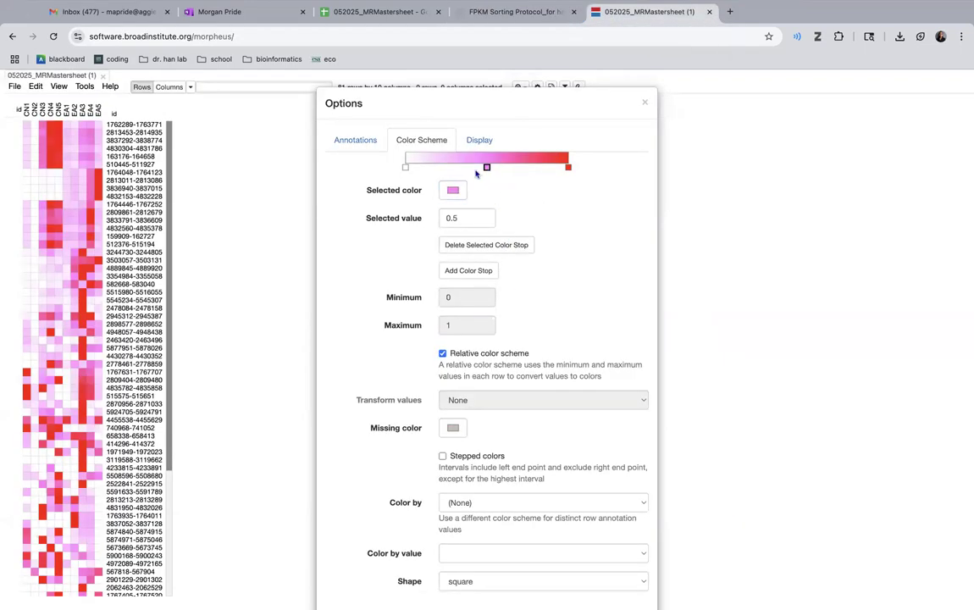
{"action": "left_click", "coordinate": [453, 190]}
{"action": "double_click", "coordinate": [533, 313]}
{"action": "type", "text": "128"}
{"action": "key", "text": "Return"}
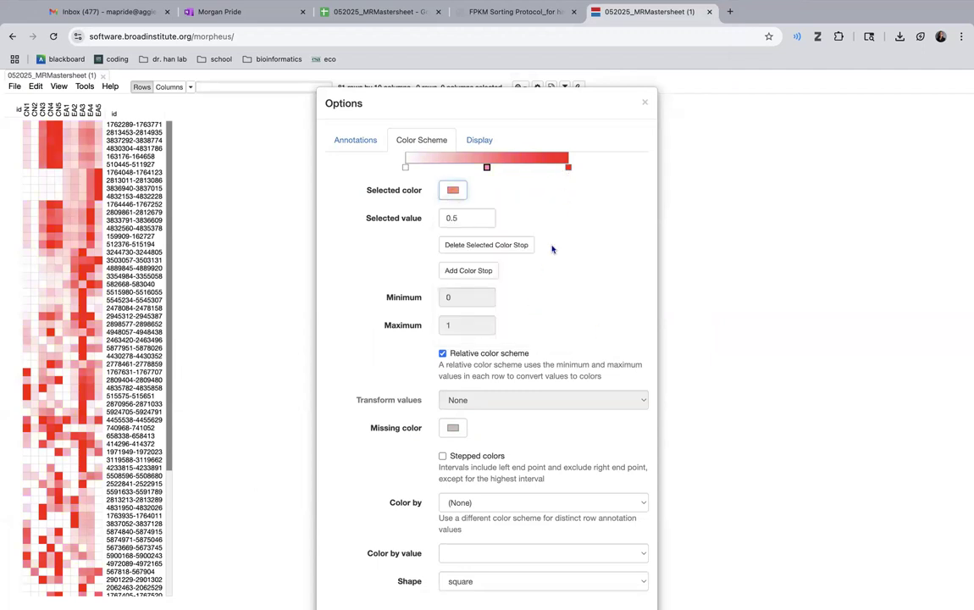
- Save the color scheme to browser storage as "my color scheme" and close the options
{"action": "scroll", "coordinate": [551, 249], "scroll_direction": "down", "scroll_amount": 5}
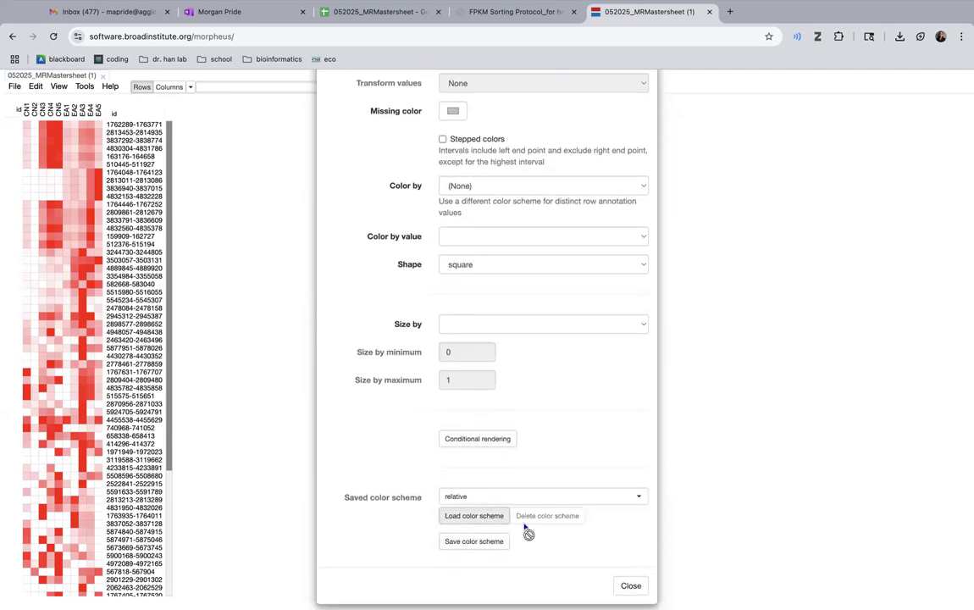
{"action": "left_click", "coordinate": [482, 542]}
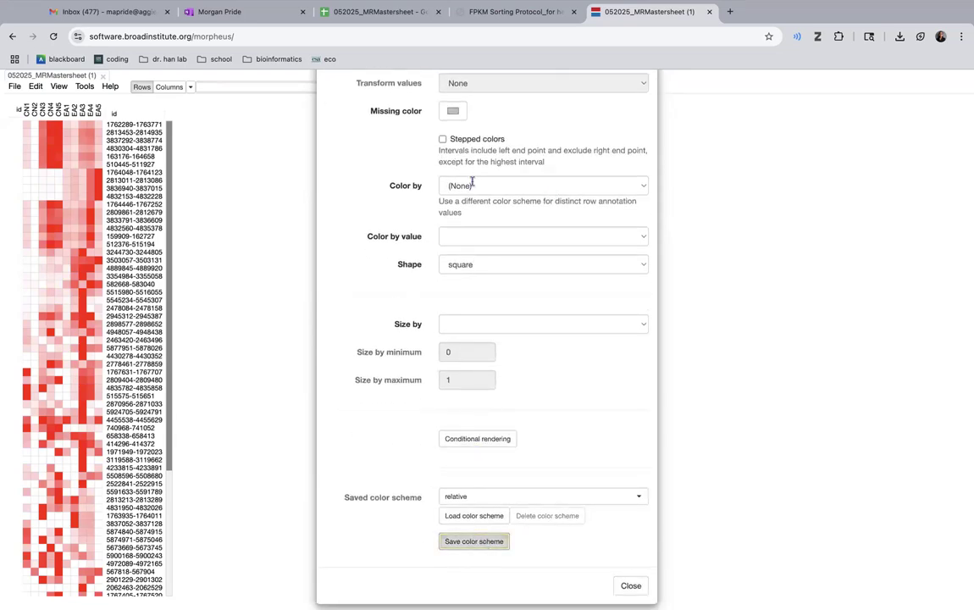
{"action": "type", "text": "my color scheme"}
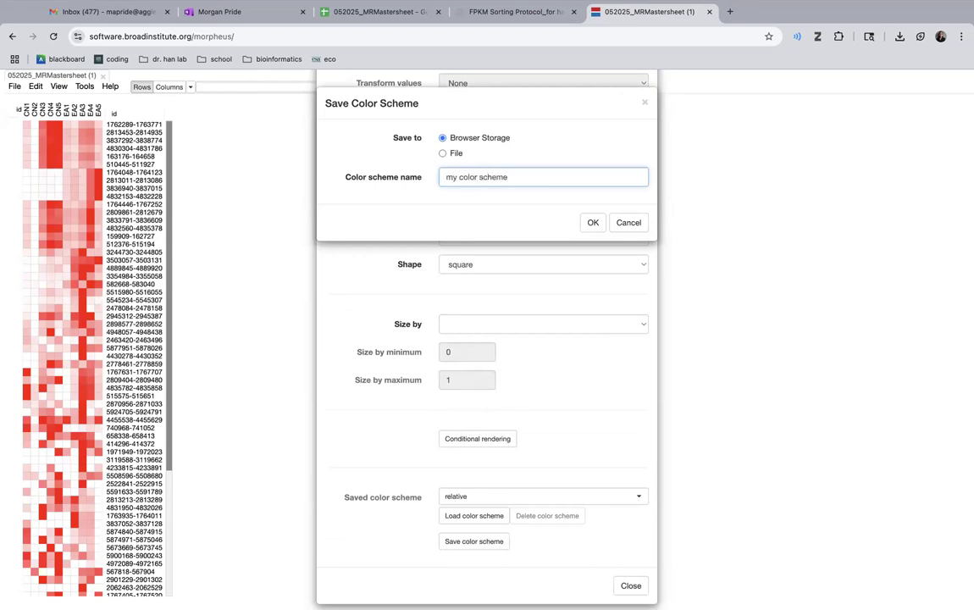
{"action": "left_click", "coordinate": [593, 223]}
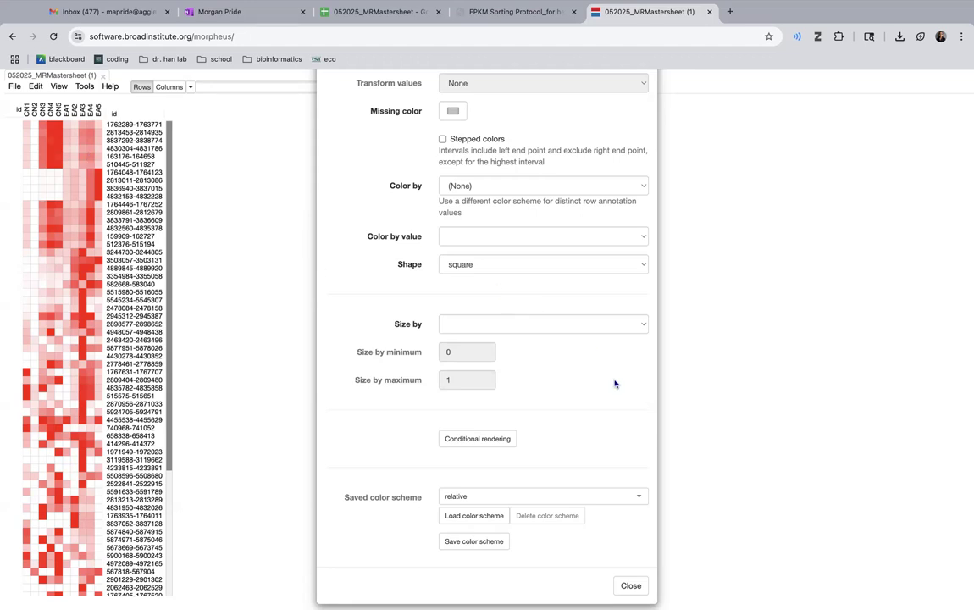
{"action": "left_click", "coordinate": [631, 585]}
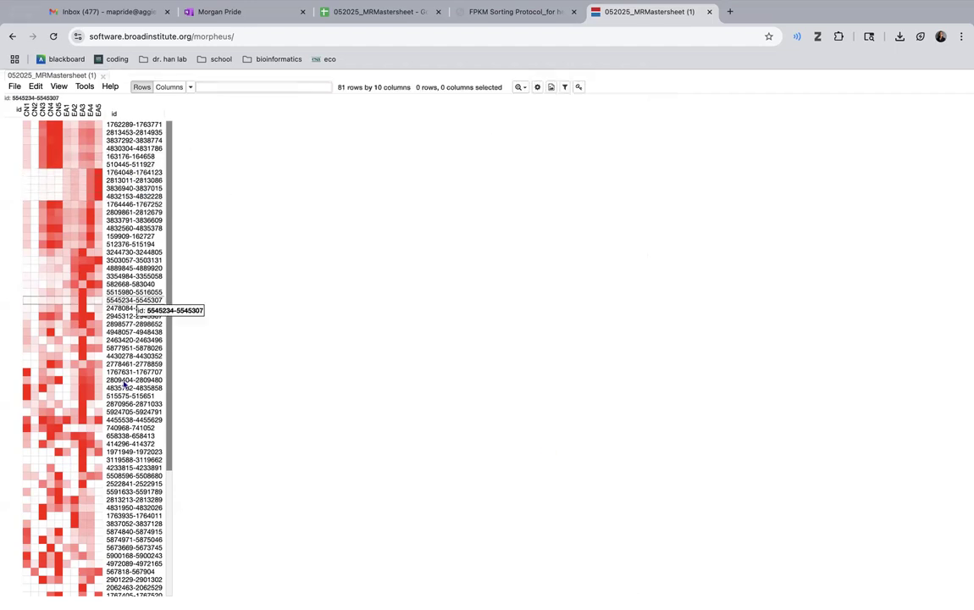
- Examine the recolored heat map from the first to the last gene row, comparing the CN and EA columns
{"action": "scroll", "coordinate": [108, 539], "scroll_direction": "down", "scroll_amount": 3}
{"action": "scroll", "coordinate": [107, 539], "scroll_direction": "up", "scroll_amount": 3}
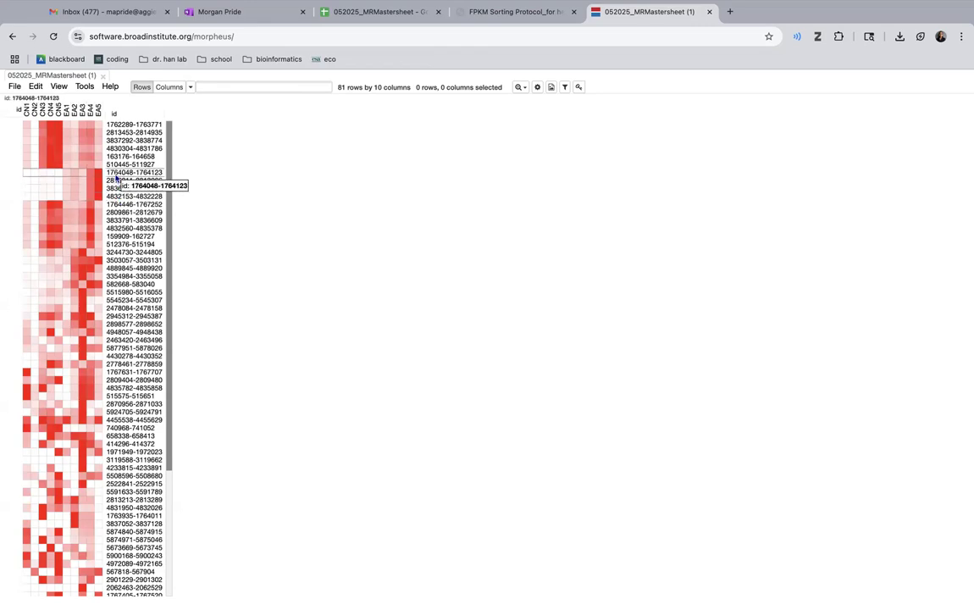
{"action": "scroll", "coordinate": [114, 200], "scroll_direction": "down", "scroll_amount": 5}
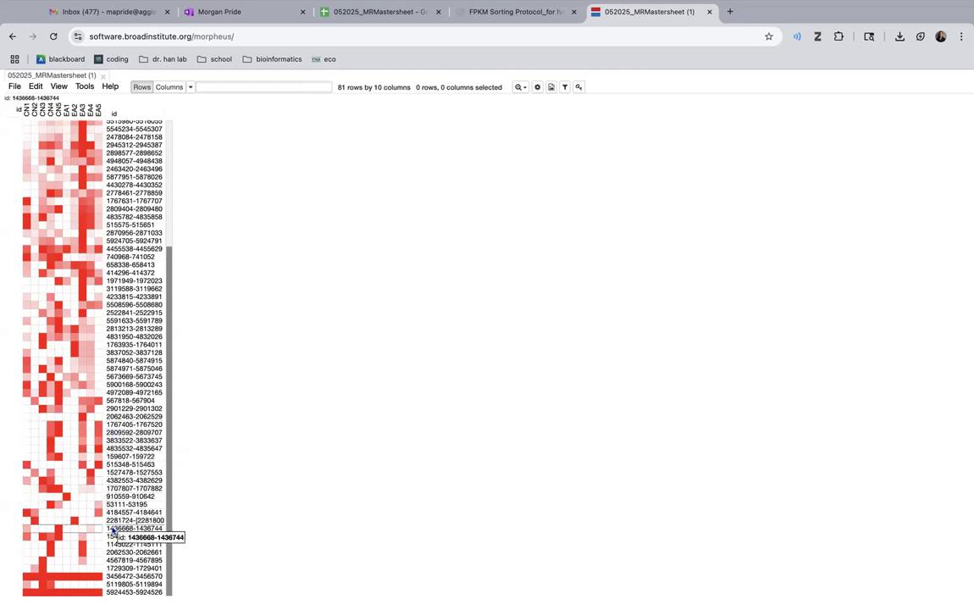
{"action": "scroll", "coordinate": [108, 532], "scroll_direction": "up", "scroll_amount": 5}
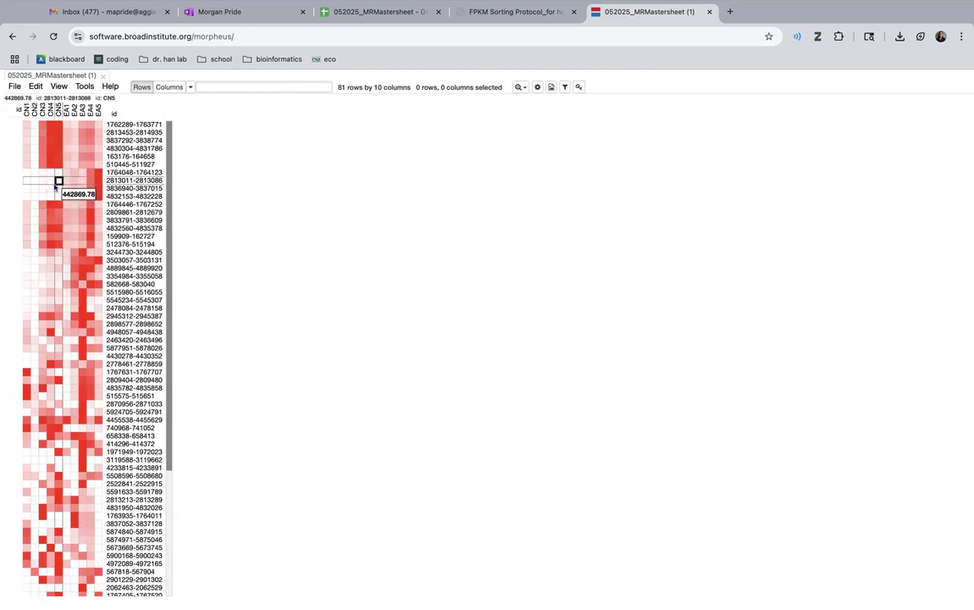
{"action": "scroll", "coordinate": [48, 276], "scroll_direction": "down", "scroll_amount": 3}
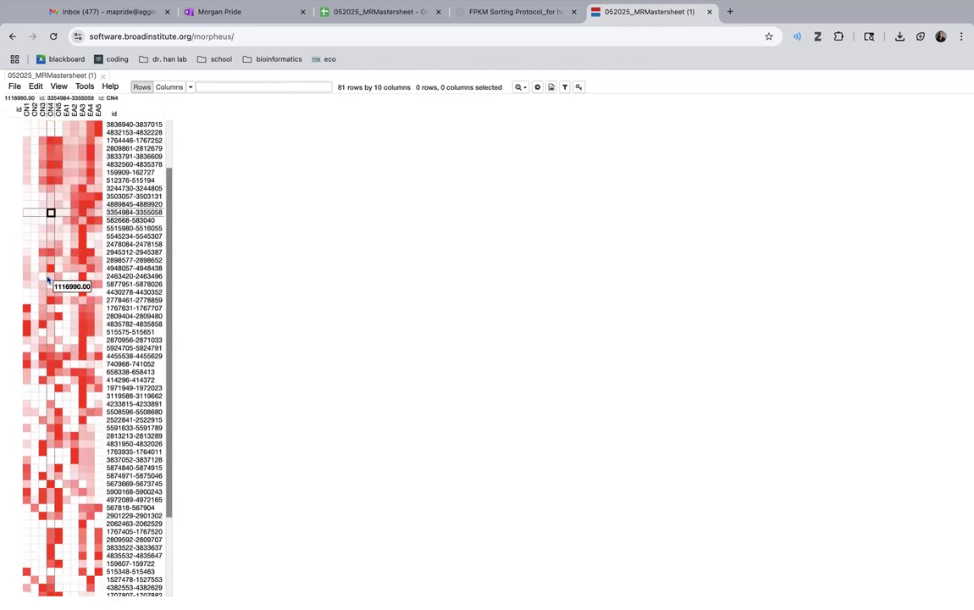
{"action": "scroll", "coordinate": [57, 412], "scroll_direction": "down", "scroll_amount": 2}
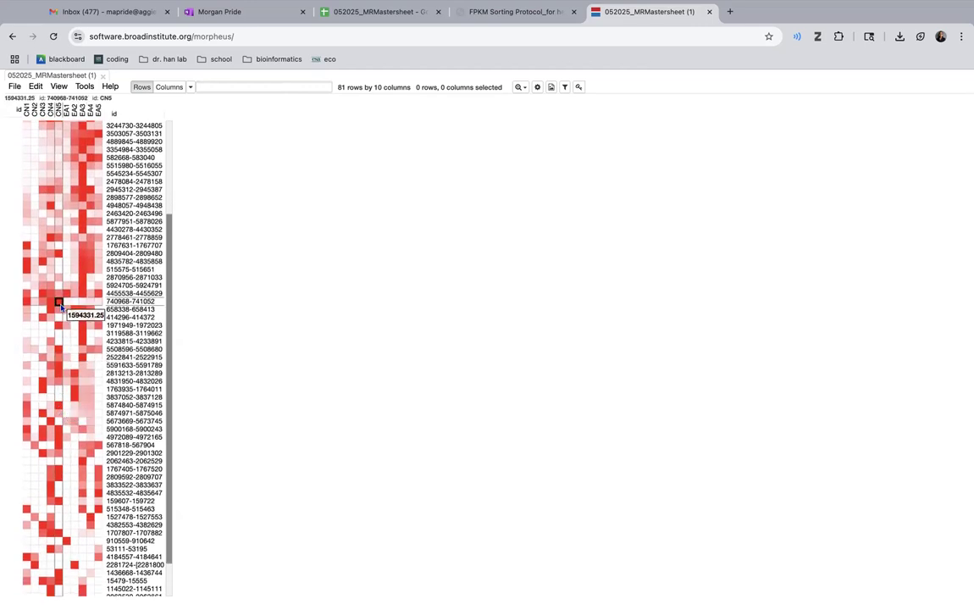
{"action": "scroll", "coordinate": [54, 271], "scroll_direction": "down", "scroll_amount": 2}
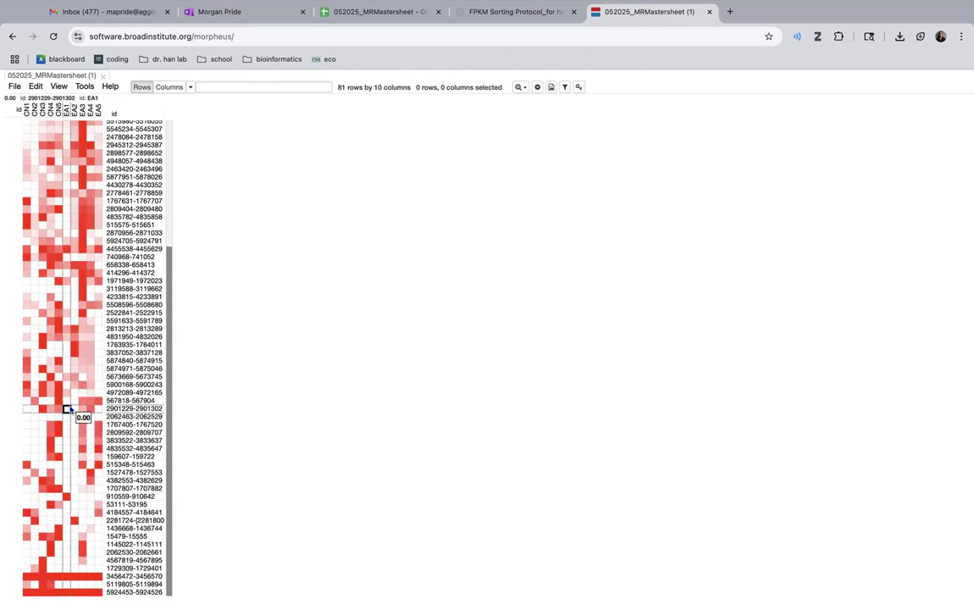
{"action": "scroll", "coordinate": [73, 409], "scroll_direction": "up", "scroll_amount": 1}
{"action": "scroll", "coordinate": [74, 409], "scroll_direction": "up", "scroll_amount": 1}
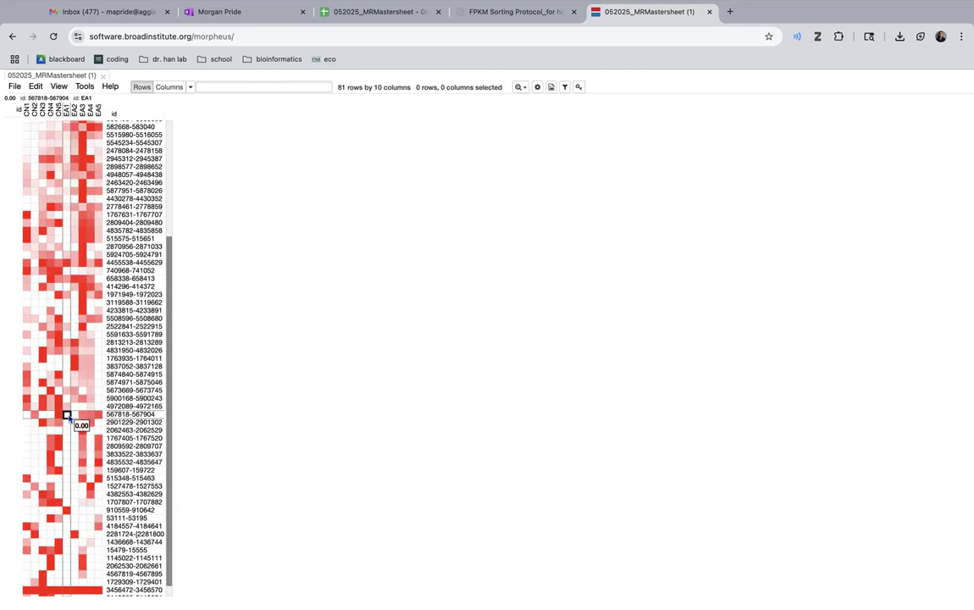
{"action": "scroll", "coordinate": [72, 296], "scroll_direction": "up", "scroll_amount": 10}
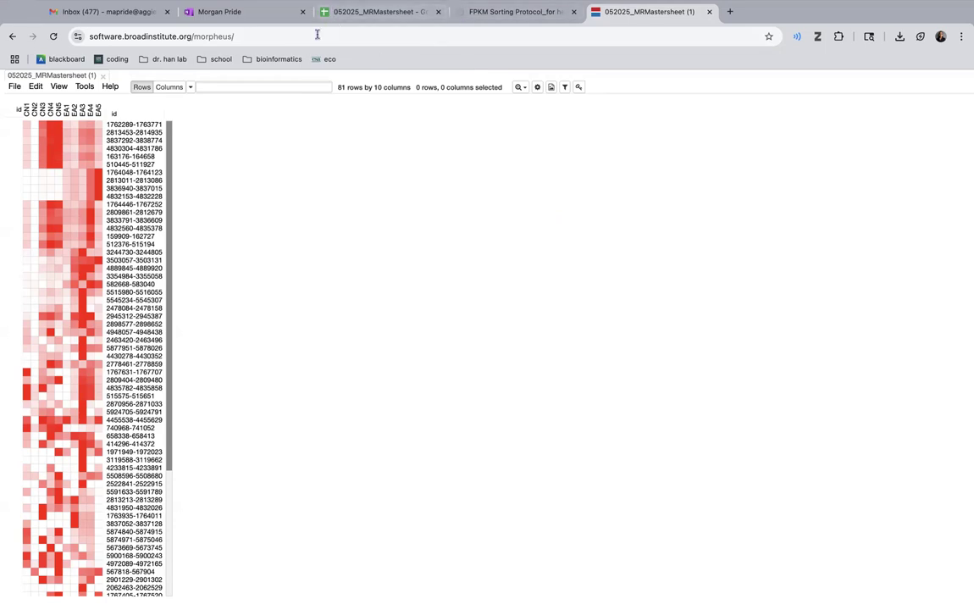
- Switch to the OneNote time sheet's browser tab and load the Galaxy Mississippi server, mississippi.sorbonne-universite.fr, in it
{"action": "left_click", "coordinate": [237, 19]}
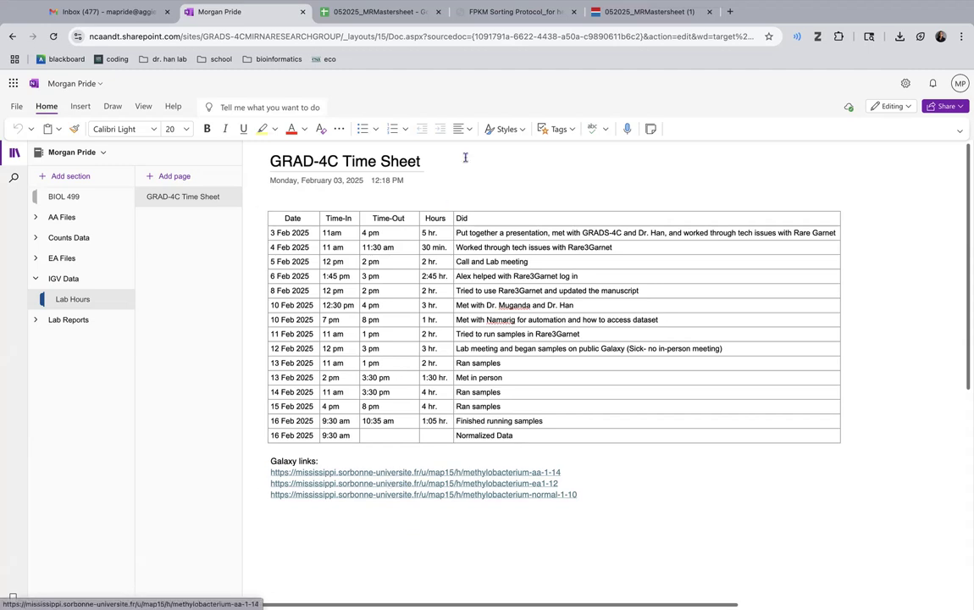
{"action": "left_click", "coordinate": [410, 32]}
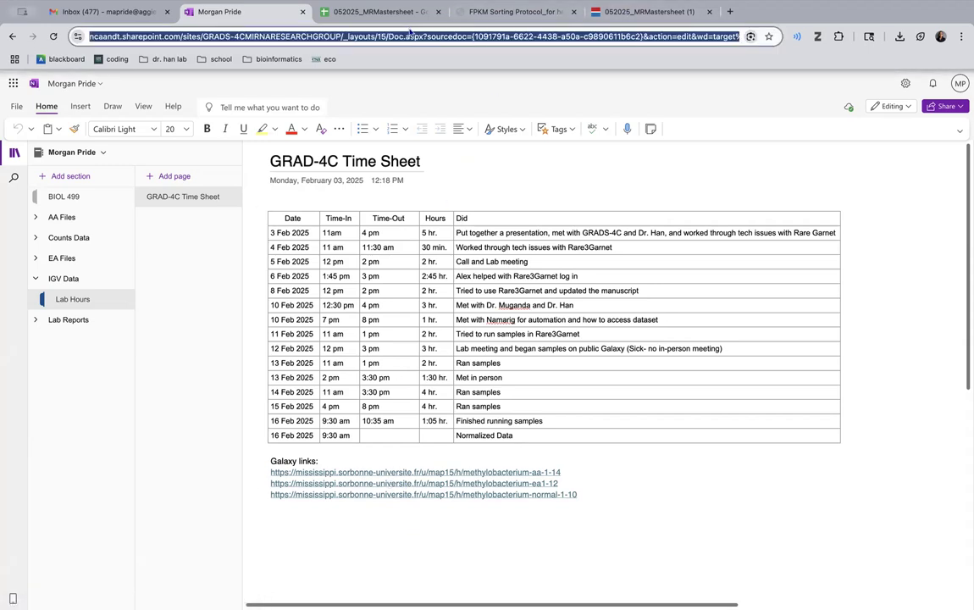
{"action": "type", "text": "gal"}
{"action": "key", "text": "Return"}
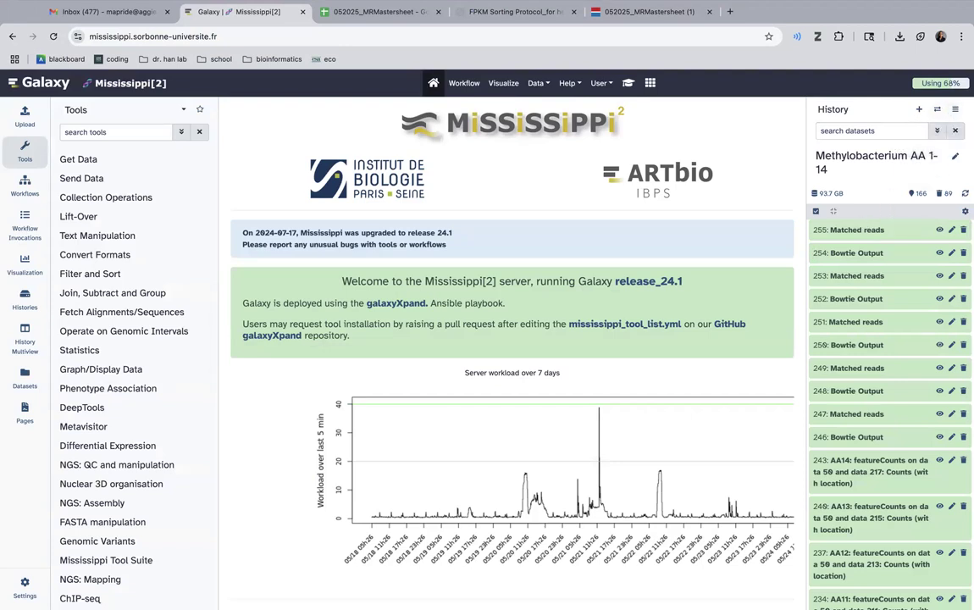
- Open the sharing settings of the Galaxy history "Methylobacterium AA 1-14" and copy its share link
{"action": "left_click", "coordinate": [955, 111]}
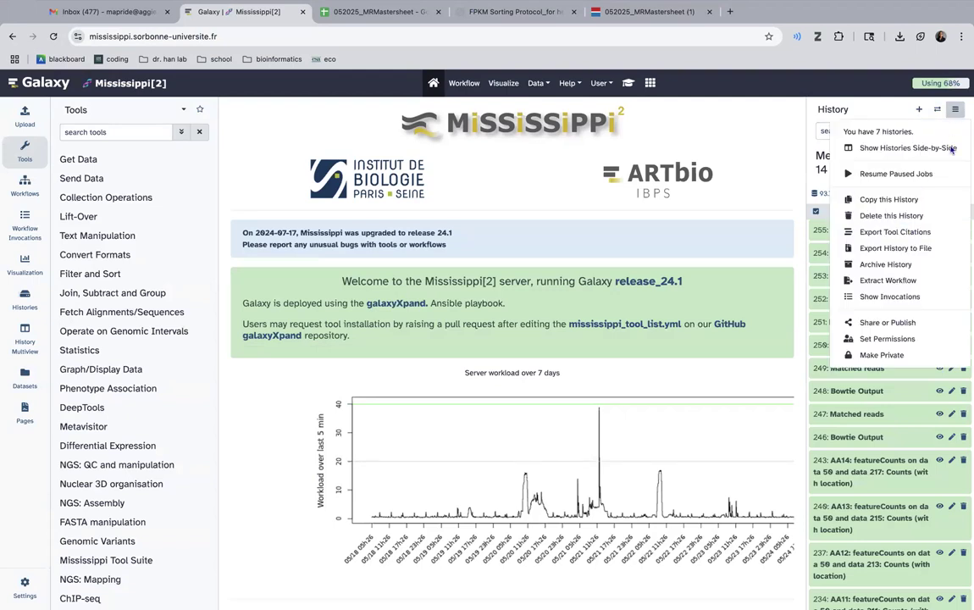
{"action": "left_click", "coordinate": [887, 322]}
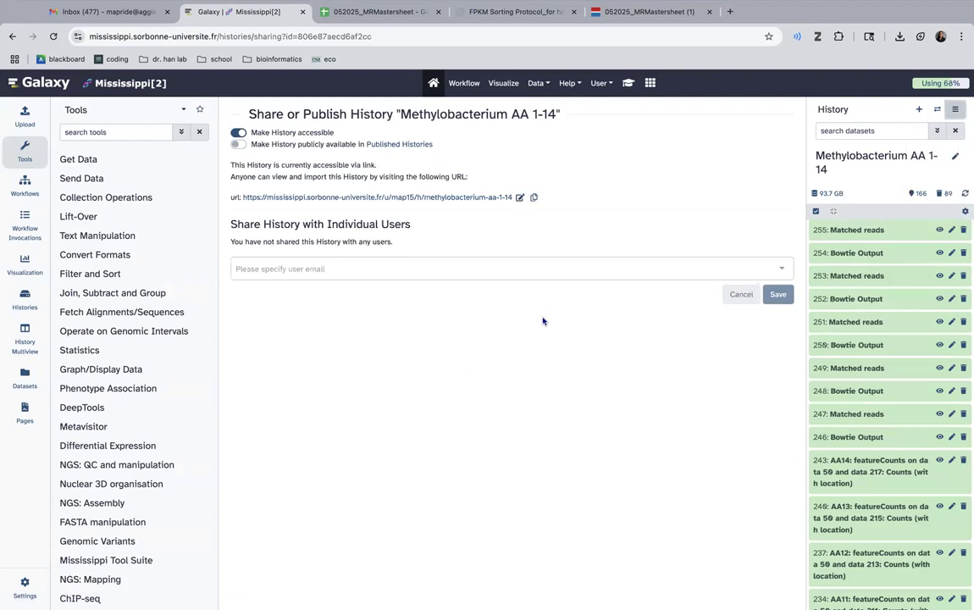
{"action": "left_click", "coordinate": [480, 268]}
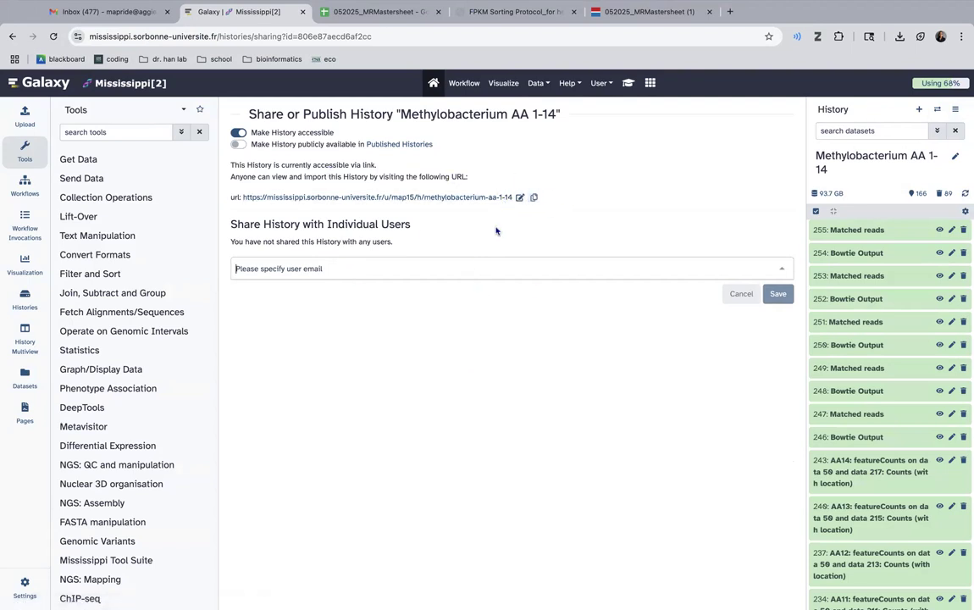
{"action": "left_click", "coordinate": [534, 198]}
- Return to the Morpheus heat map of 052025_MRMastersheet and look over its gene rows again
{"action": "left_click", "coordinate": [107, 15]}
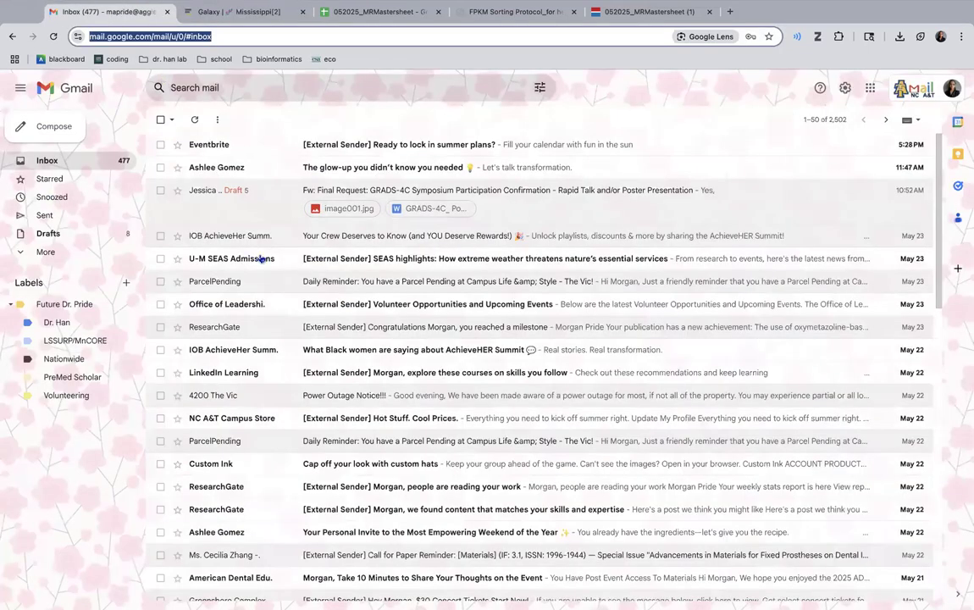
{"action": "left_click", "coordinate": [364, 16]}
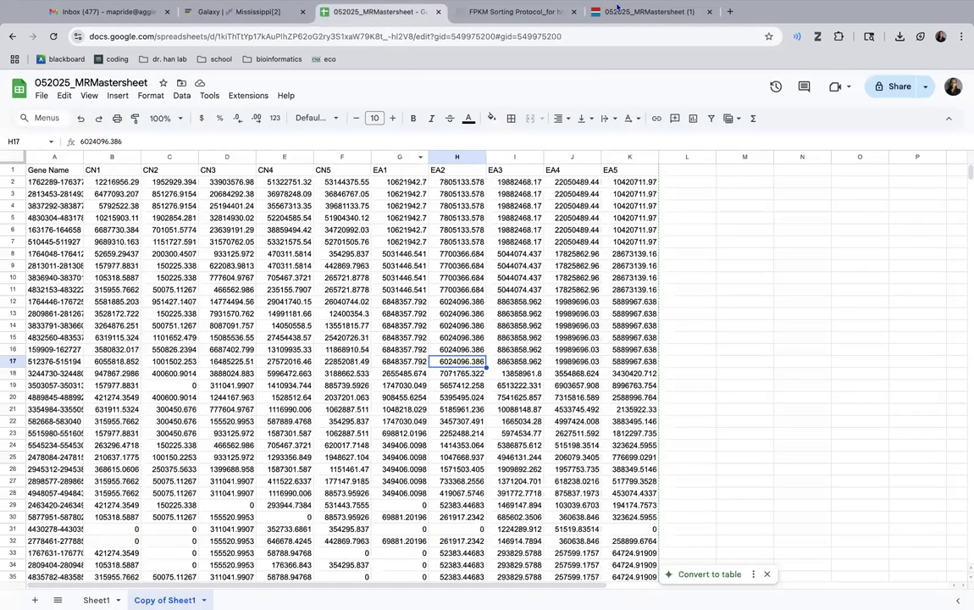
{"action": "left_click", "coordinate": [617, 10]}
{"action": "left_click", "coordinate": [484, 17]}
{"action": "left_click", "coordinate": [597, 19]}
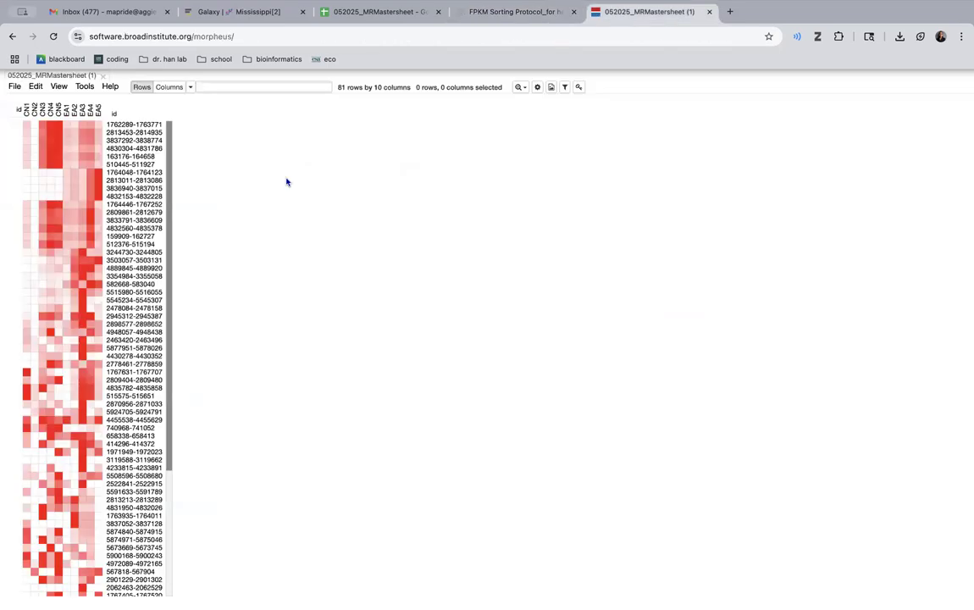
{"action": "scroll", "coordinate": [145, 380], "scroll_direction": "down", "scroll_amount": 3}
{"action": "scroll", "coordinate": [142, 382], "scroll_direction": "up", "scroll_amount": 5}
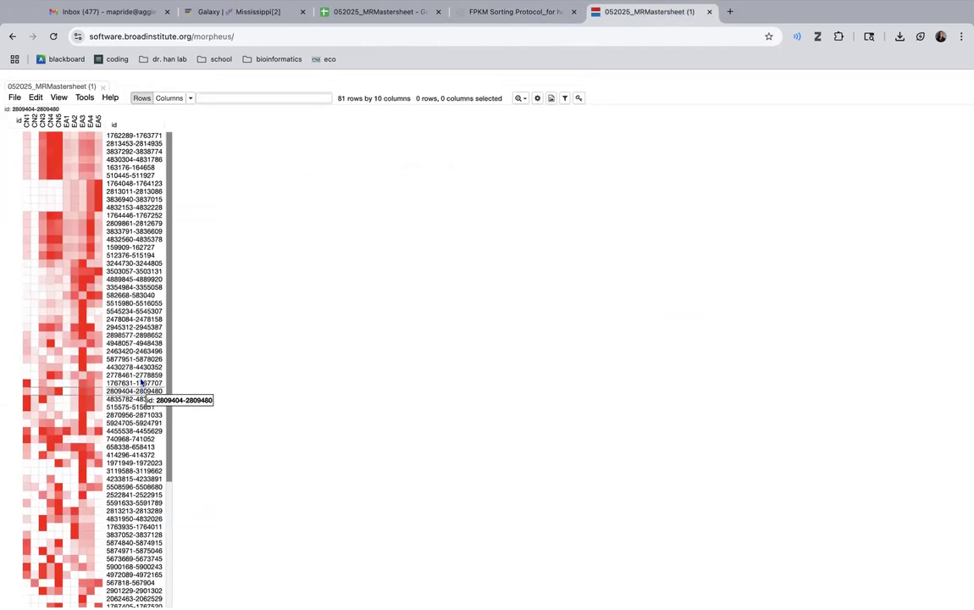